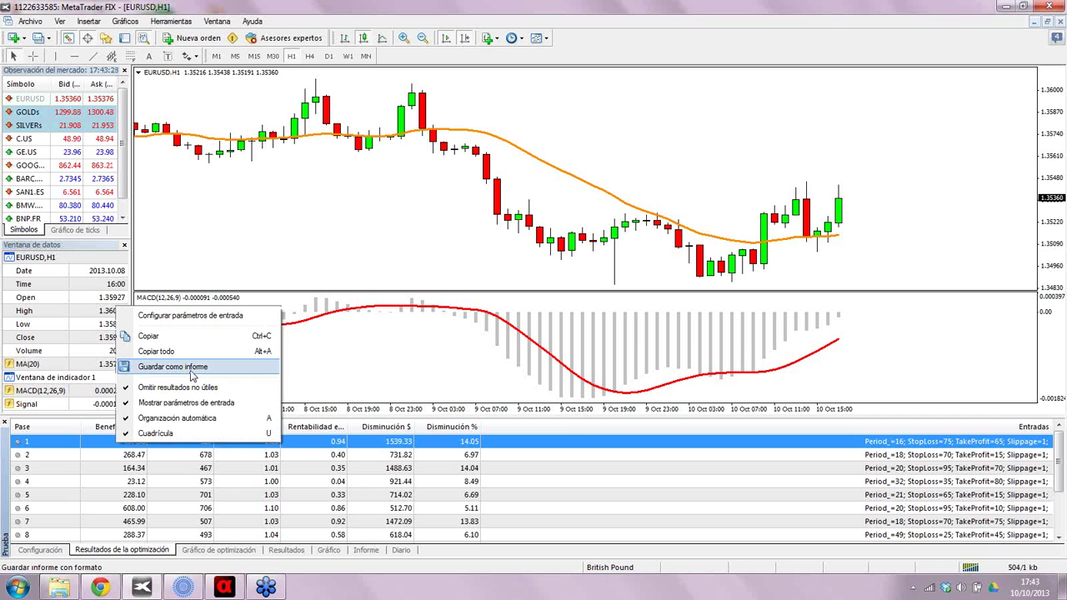
Save the optimization results as OptimizationReport.htm in the Optimizaciones folder, close the report that opens and return to MetaTrader
left_click(191, 369)
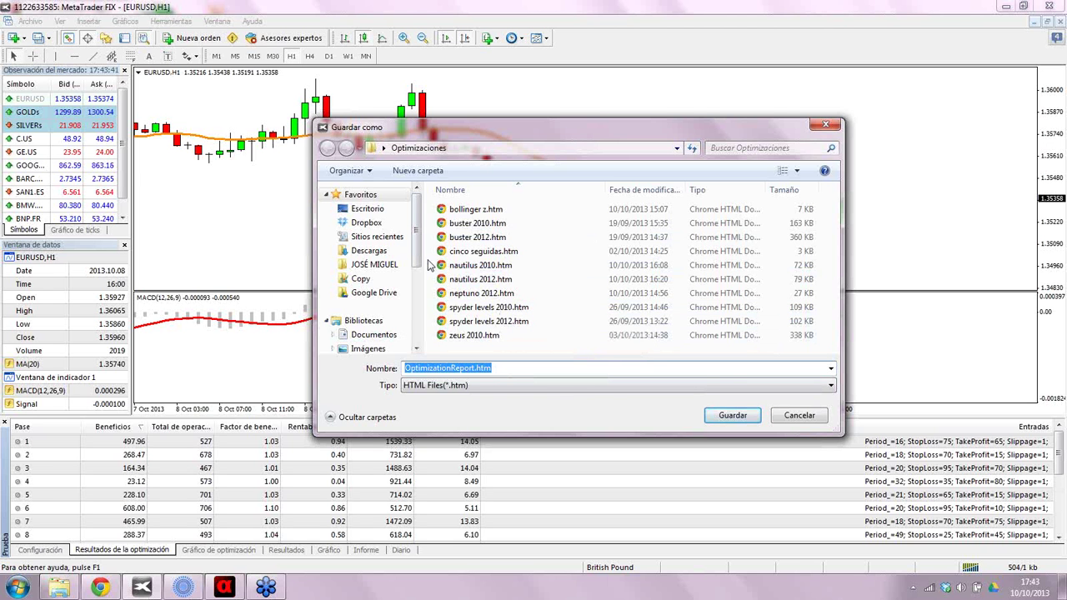
left_click(722, 417)
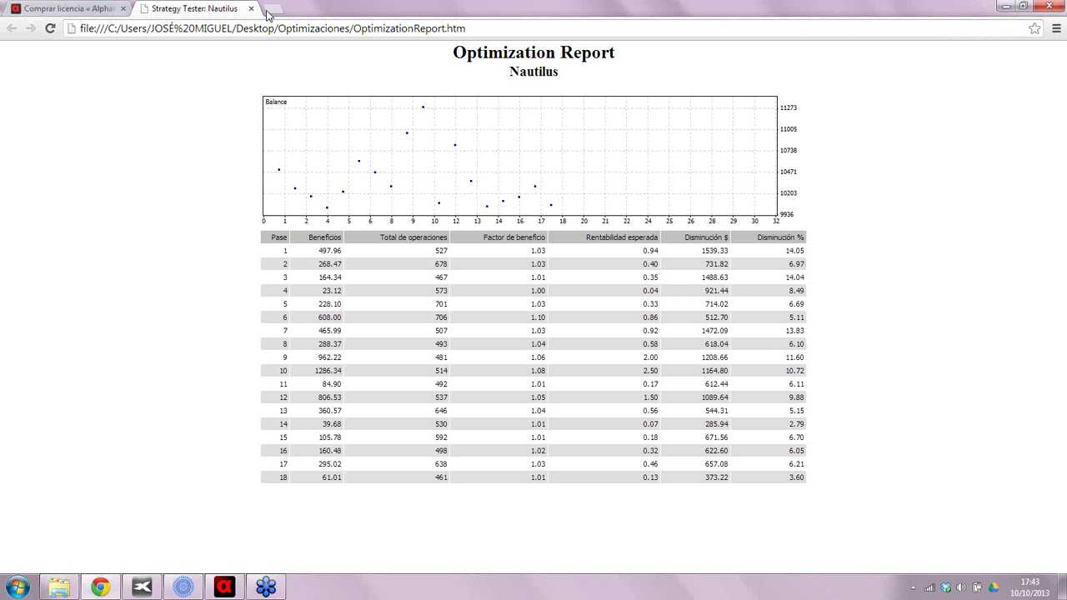
left_click(251, 9)
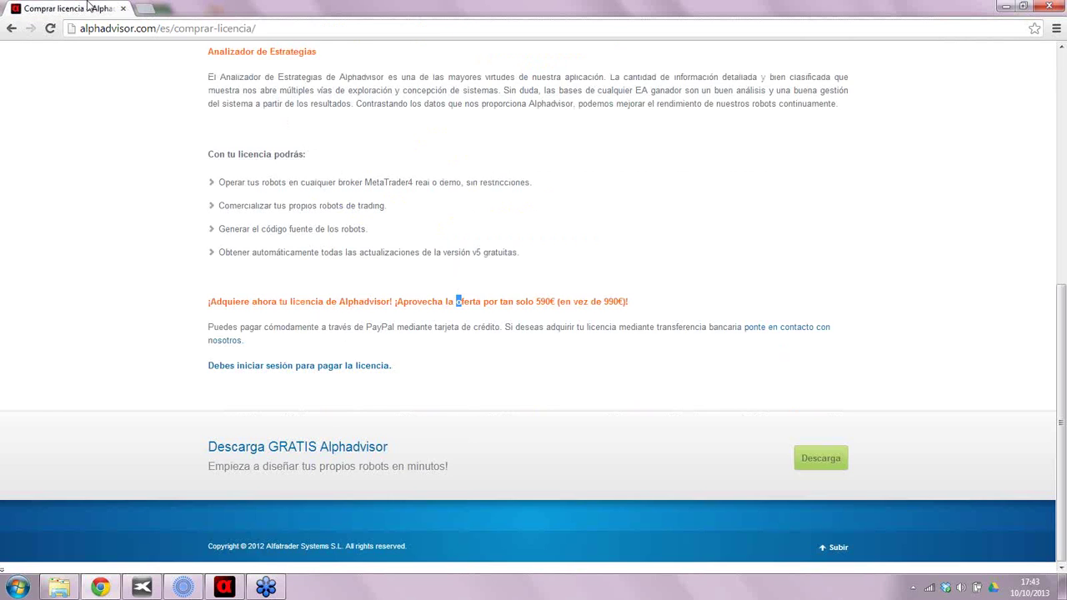
left_click(139, 587)
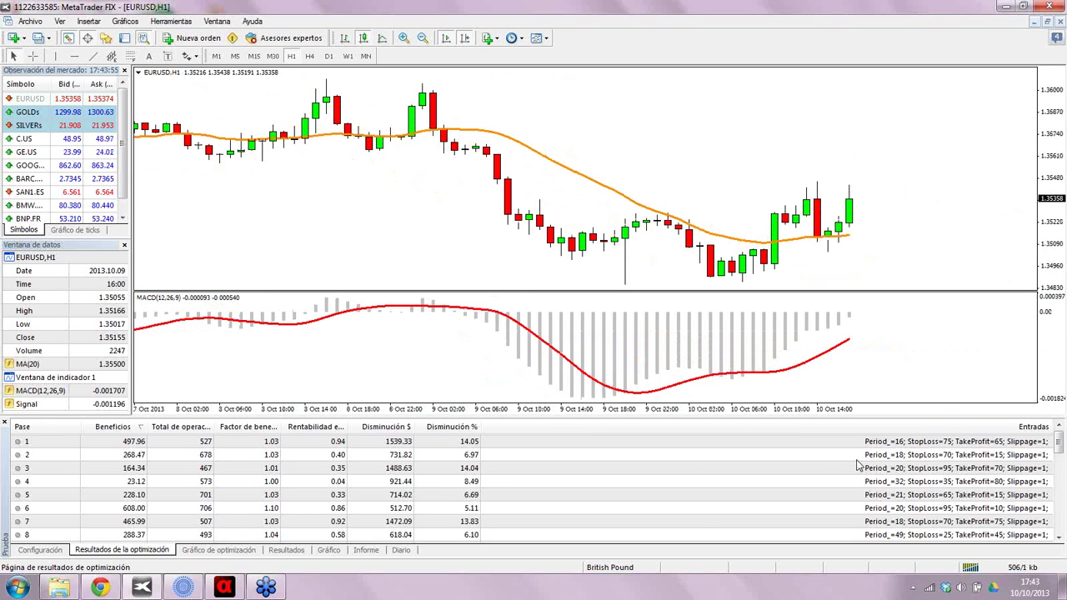
Examine the list of optimization passes and the optimization graph
left_click_drag(1058, 444, 1059, 509)
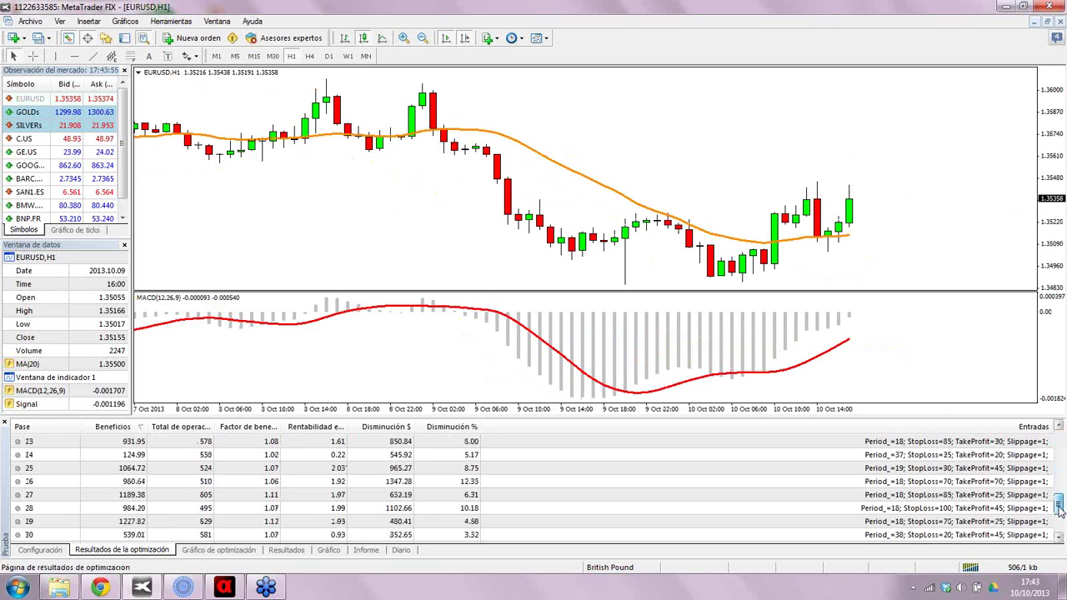
left_click(217, 550)
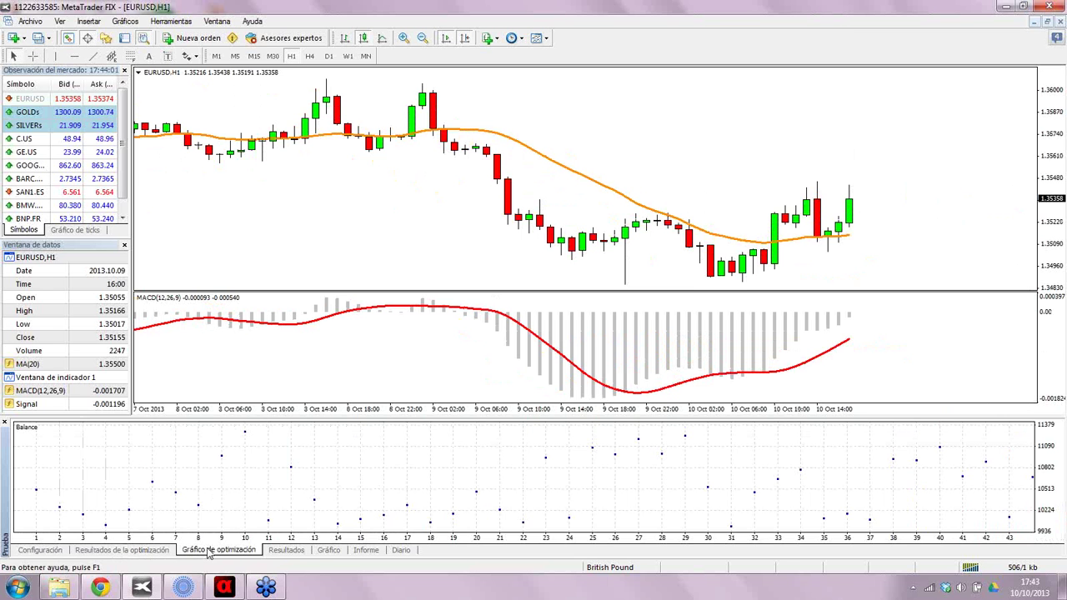
left_click(121, 550)
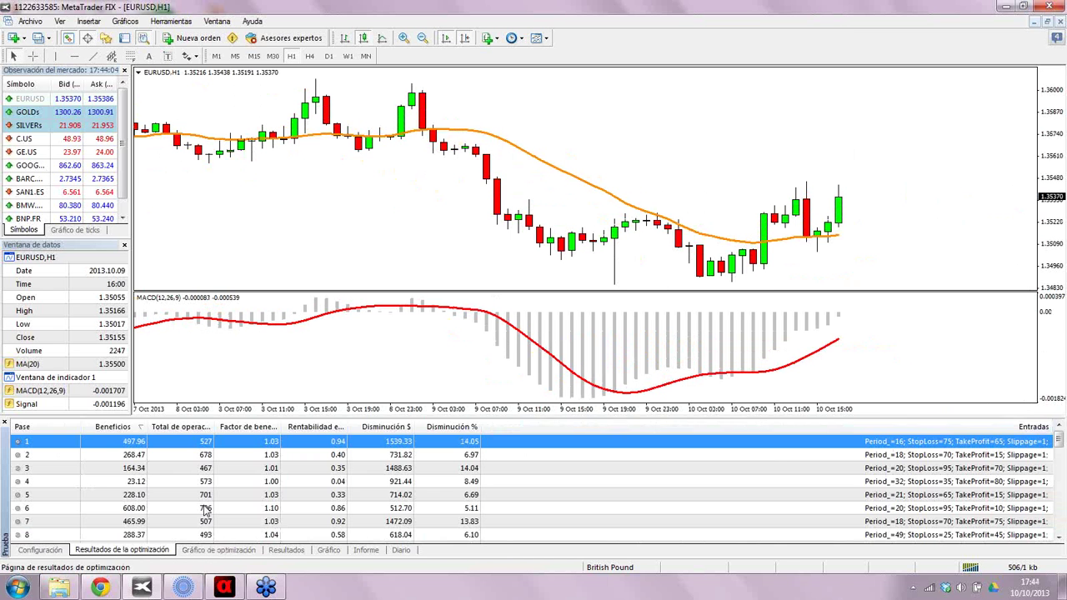
Switch to Alphadvisor and start the K-Means optimizer
left_click(225, 588)
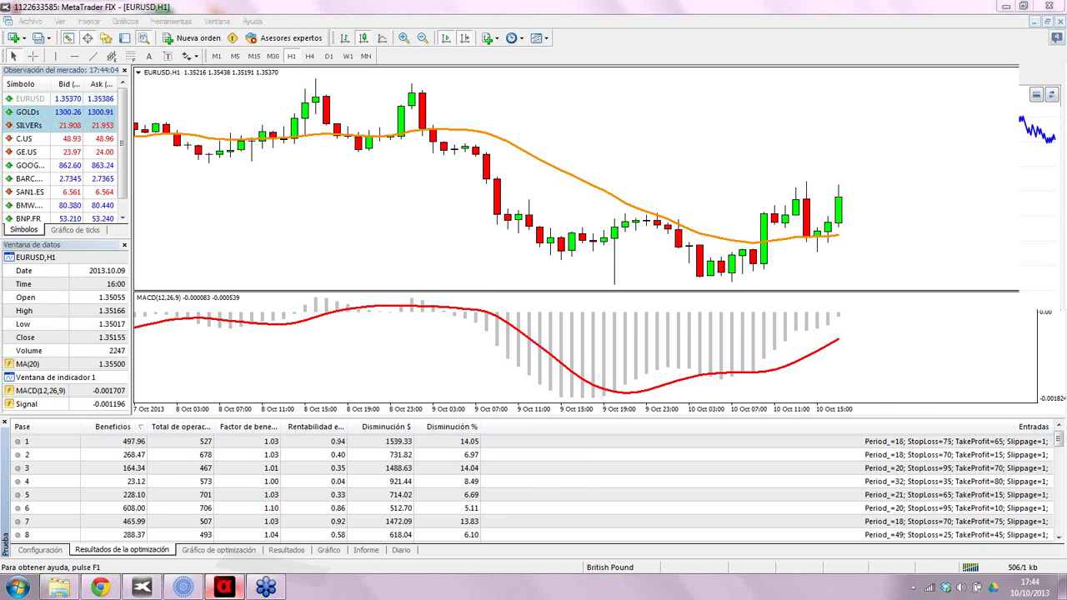
left_click(17, 20)
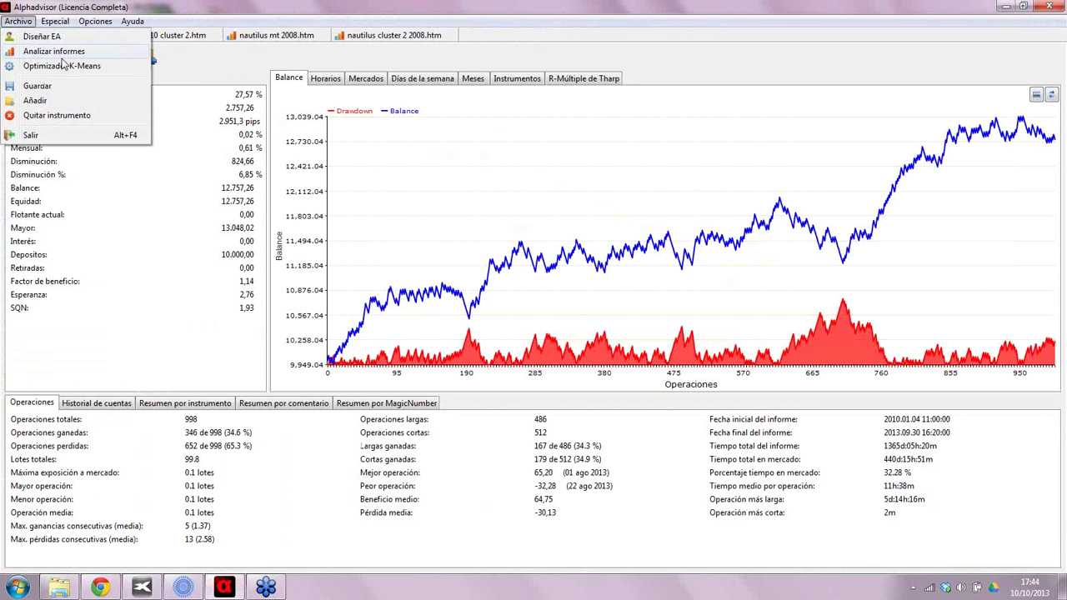
left_click(66, 69)
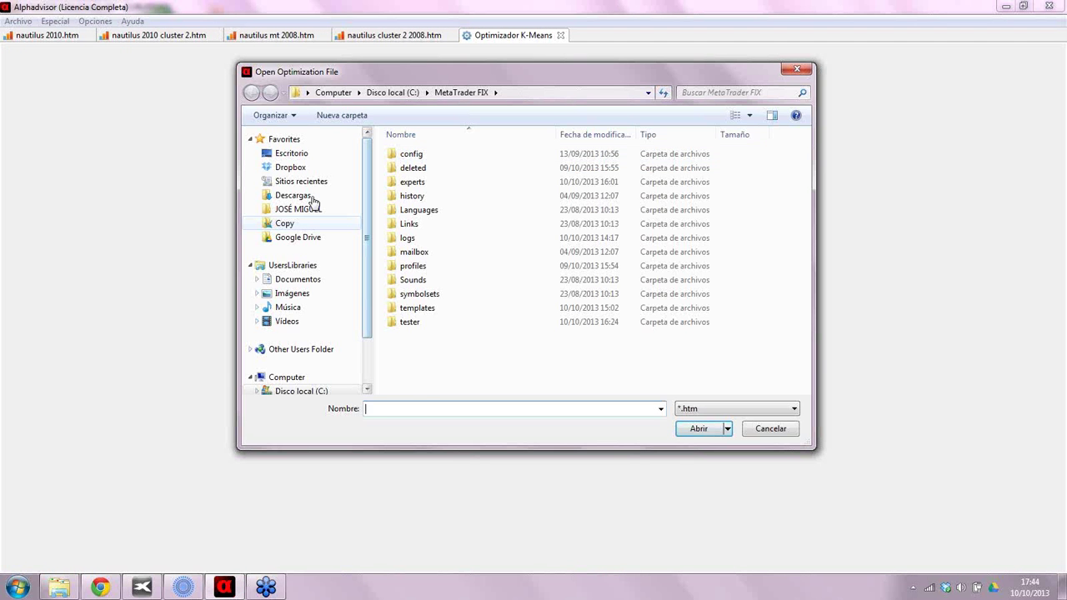
Load the optimization report nautilus 2010.htm from the Optimizaciones folder on the desktop
left_click(291, 154)
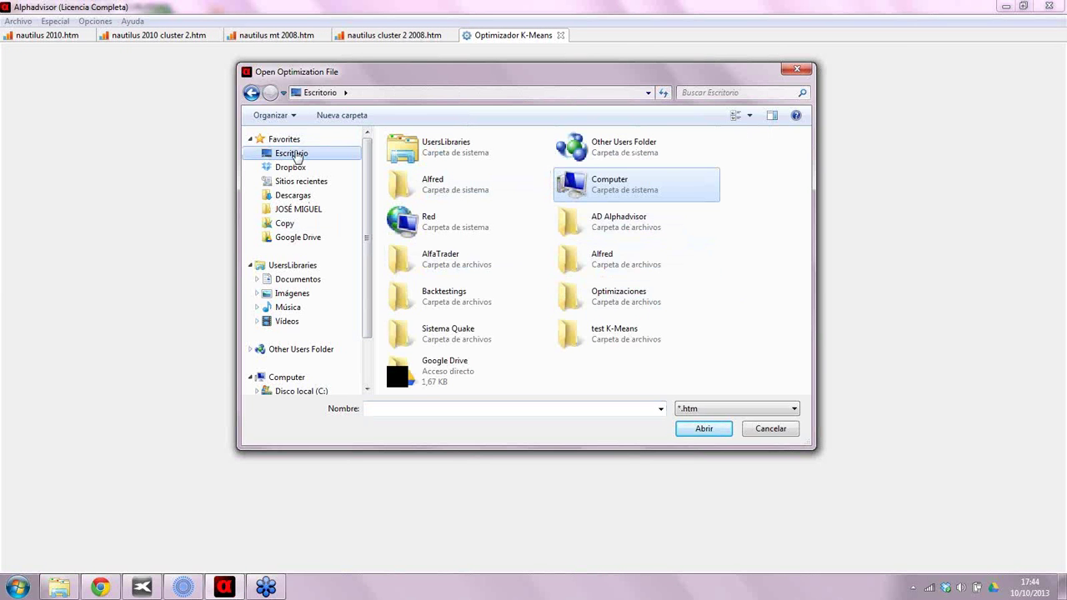
left_click(621, 292)
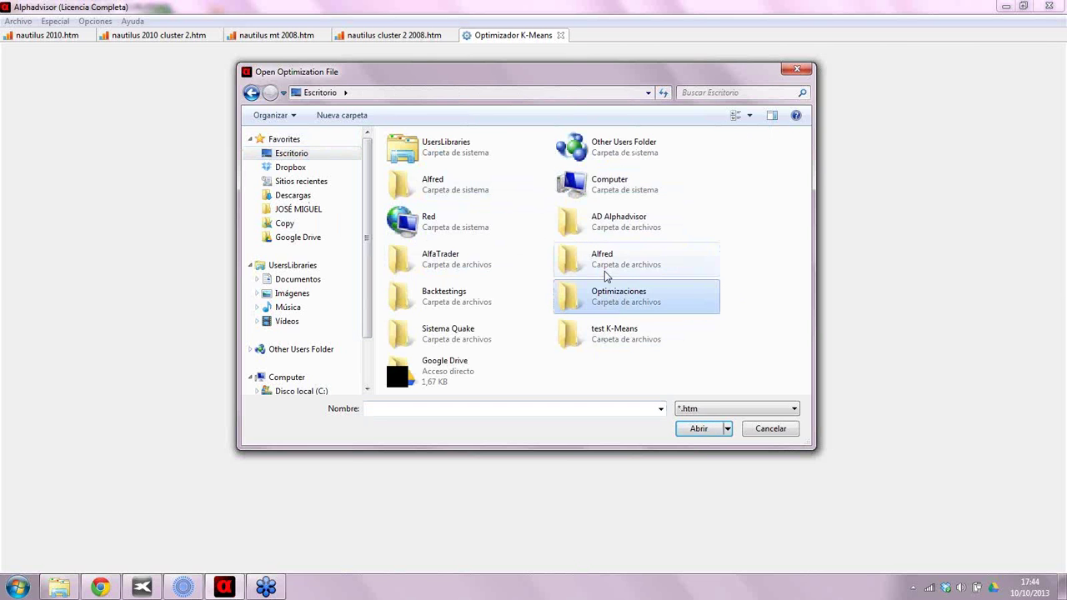
double_click(606, 273)
left_click(250, 93)
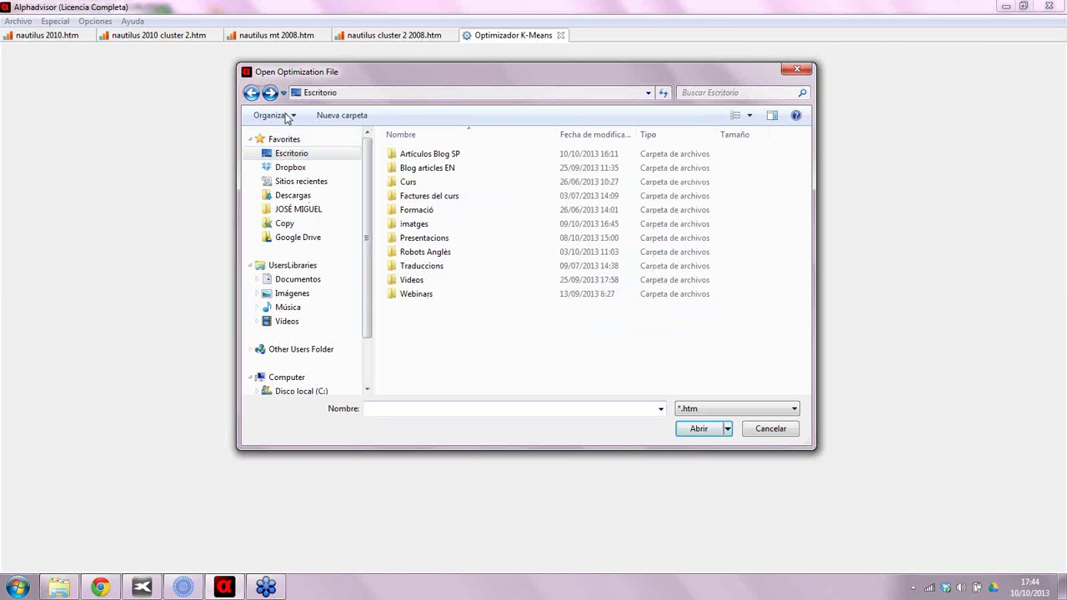
double_click(612, 298)
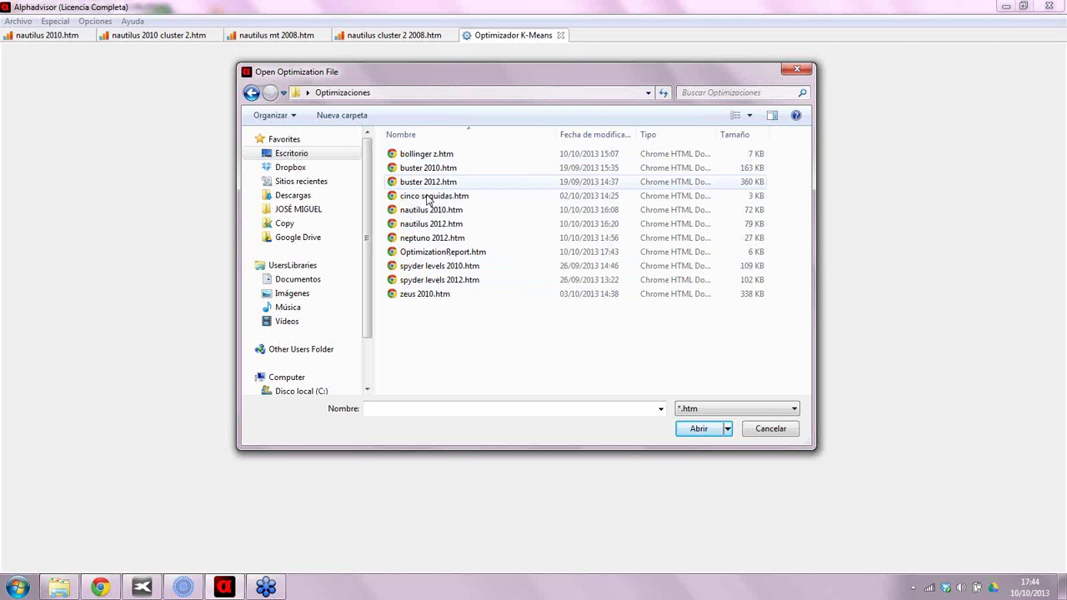
left_click(442, 240)
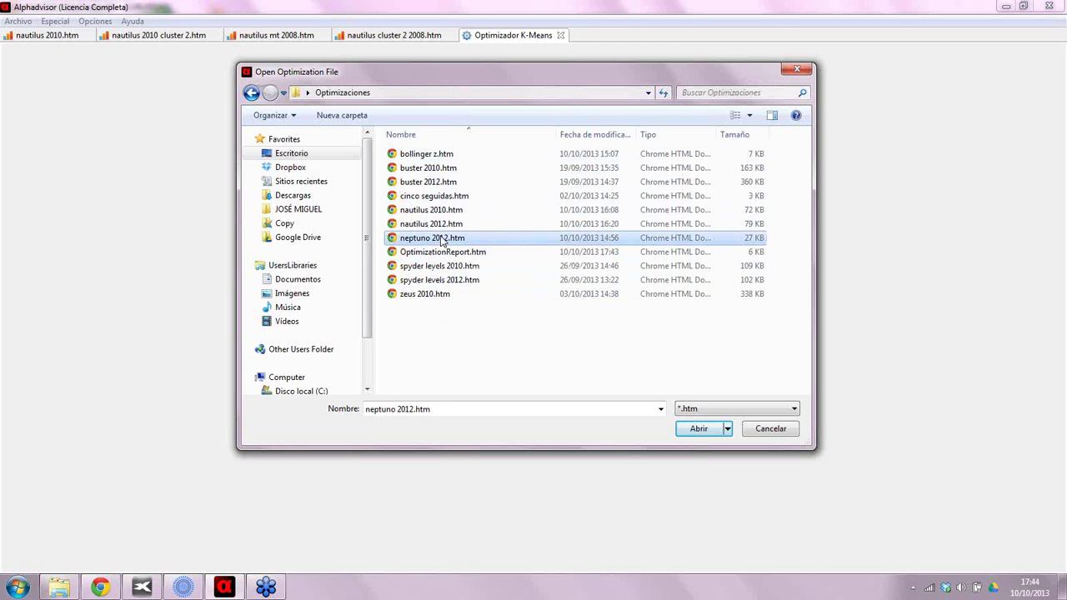
left_click(433, 213)
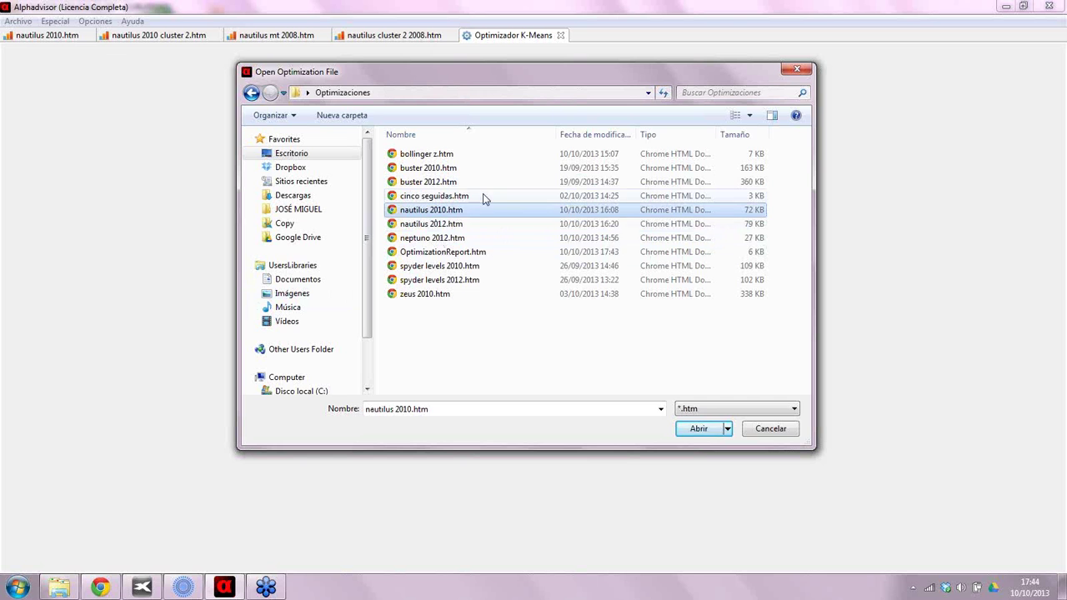
left_click(703, 430)
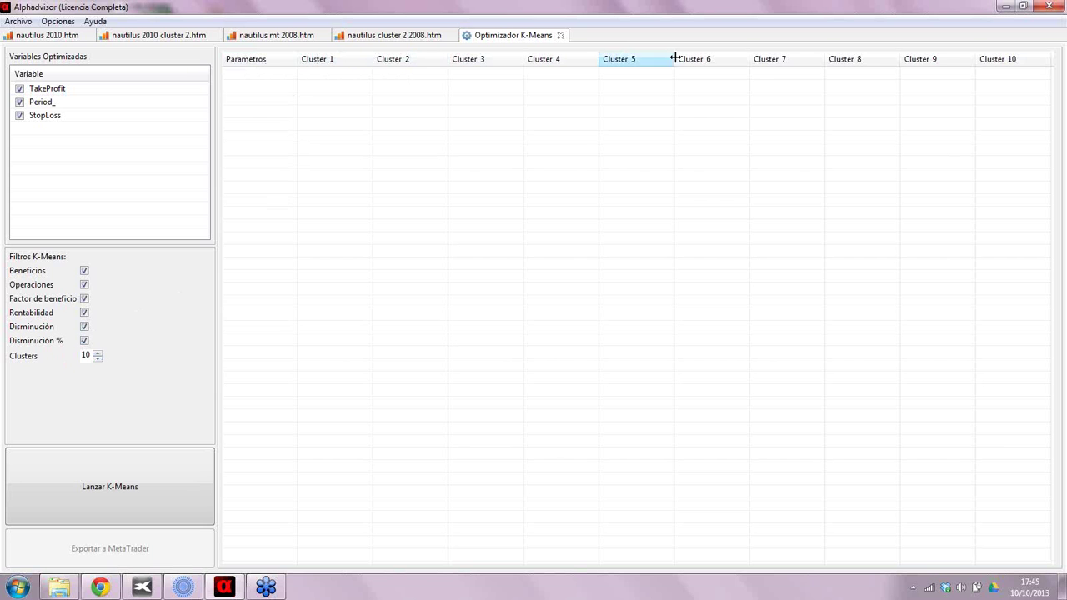
Try raising and lowering the cluster count, return it to 10 and run K-Means with all filters enabled
left_click(98, 352)
left_click(97, 351)
left_click(97, 352)
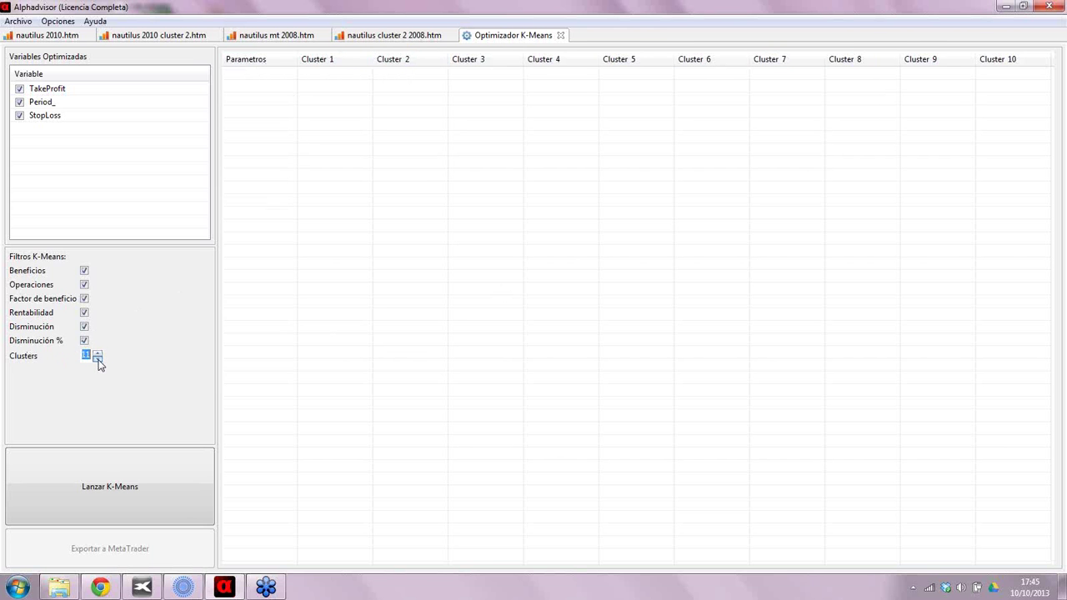
left_click(98, 361)
left_click(98, 360)
left_click(98, 361)
left_click(144, 498)
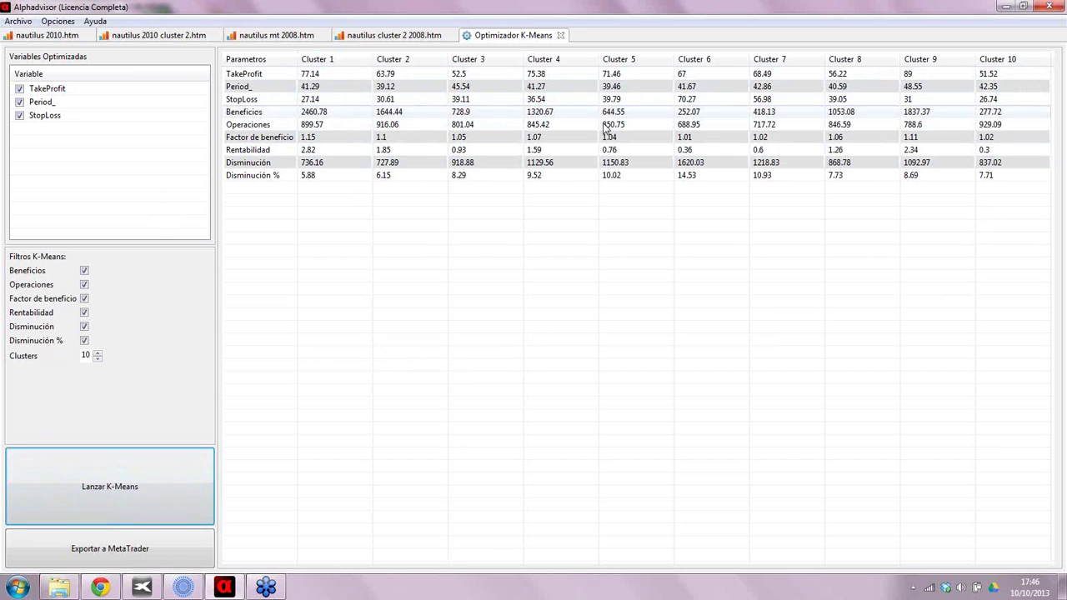
Set the number of clusters to 8, exclude the Disminución and Disminución % filters, and run K-Means
left_click(97, 352)
left_click(98, 354)
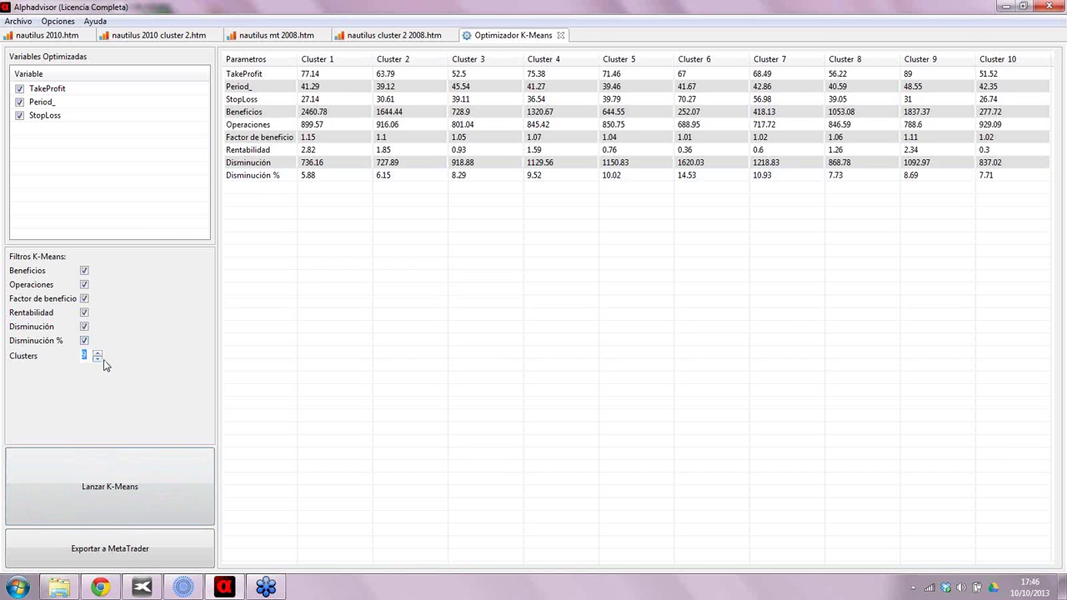
left_click(84, 341)
left_click(84, 327)
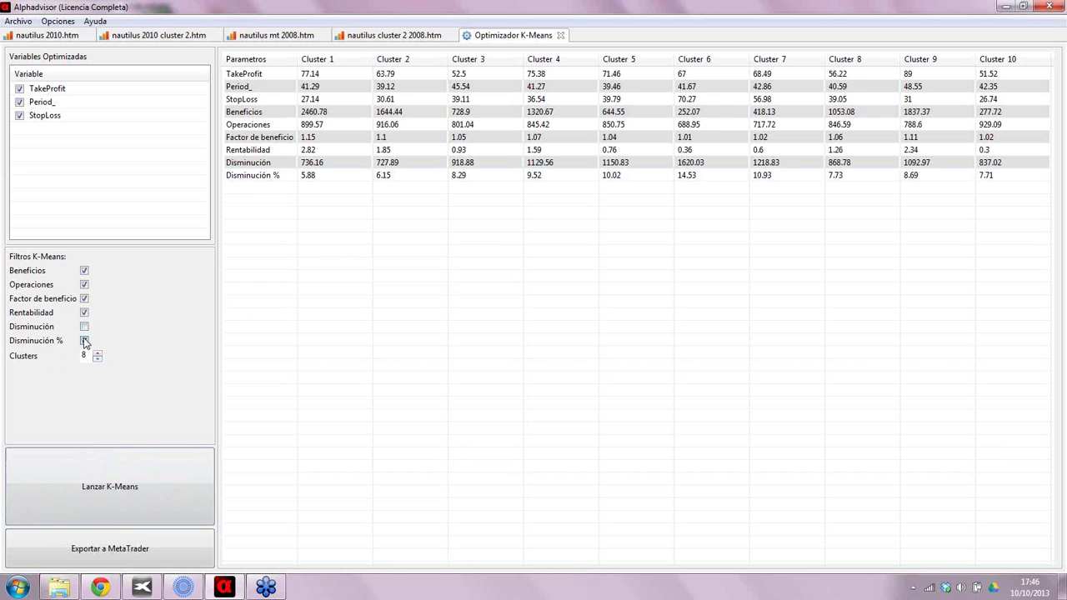
left_click(119, 476)
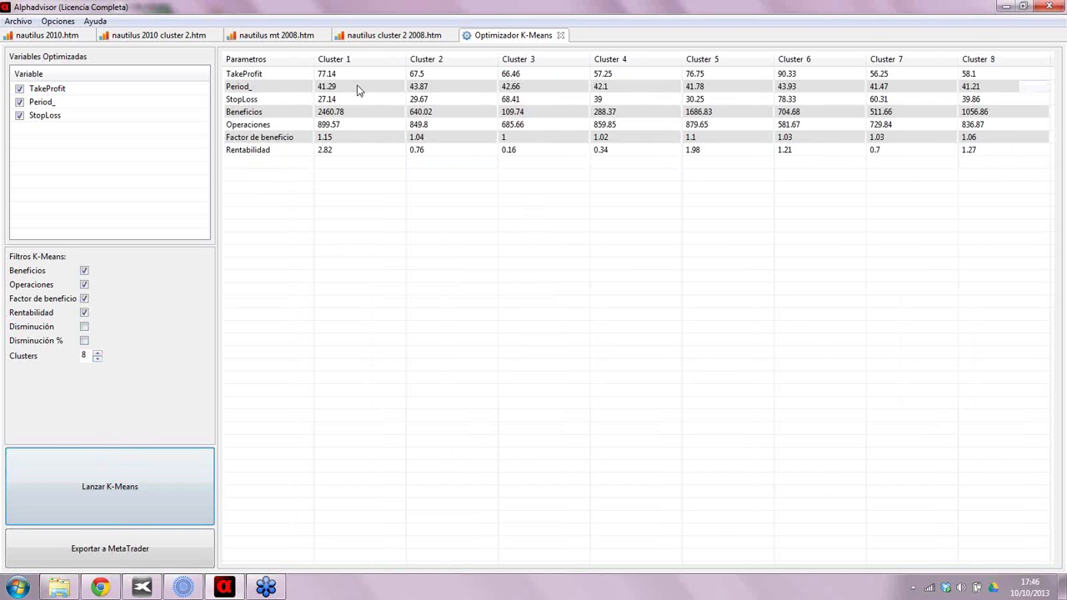
Include Disminución and Disminución % again, exclude Beneficios and Factor de beneficio, and run K-Means three times
left_click(84, 326)
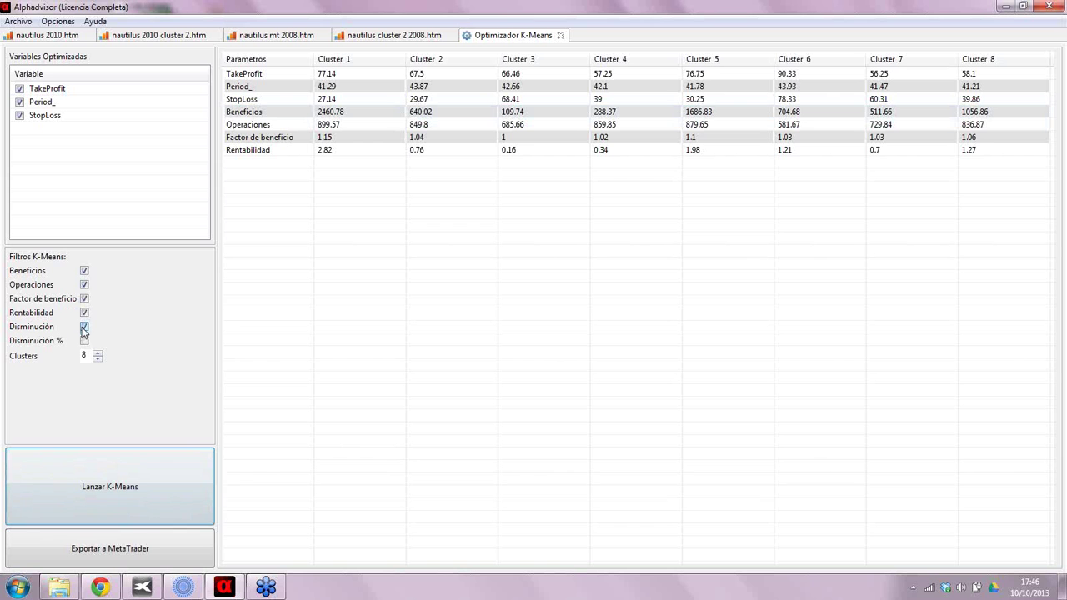
left_click(84, 340)
left_click(84, 285)
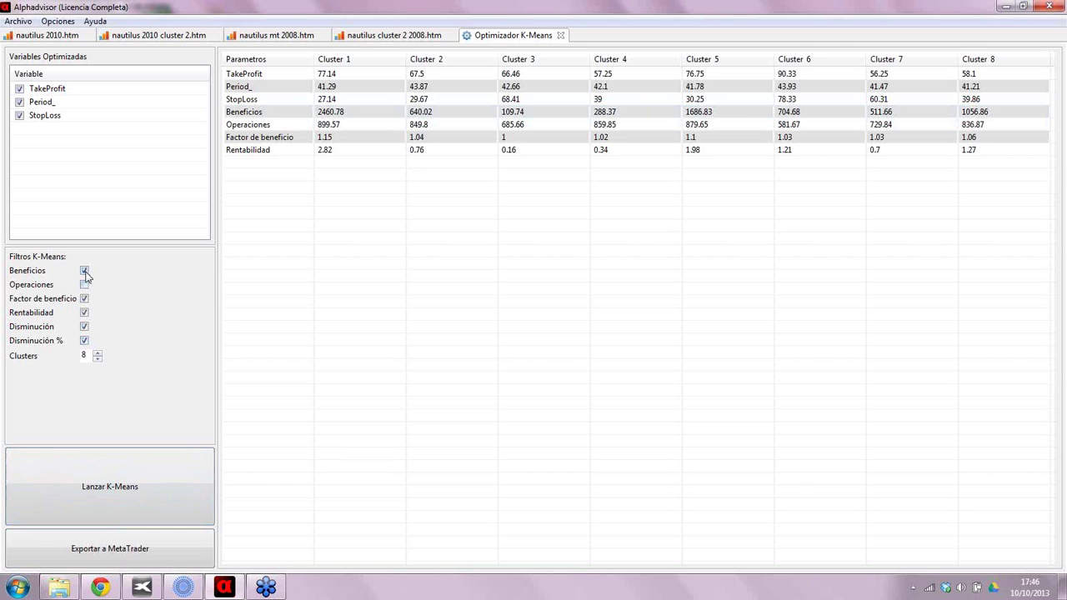
left_click(84, 270)
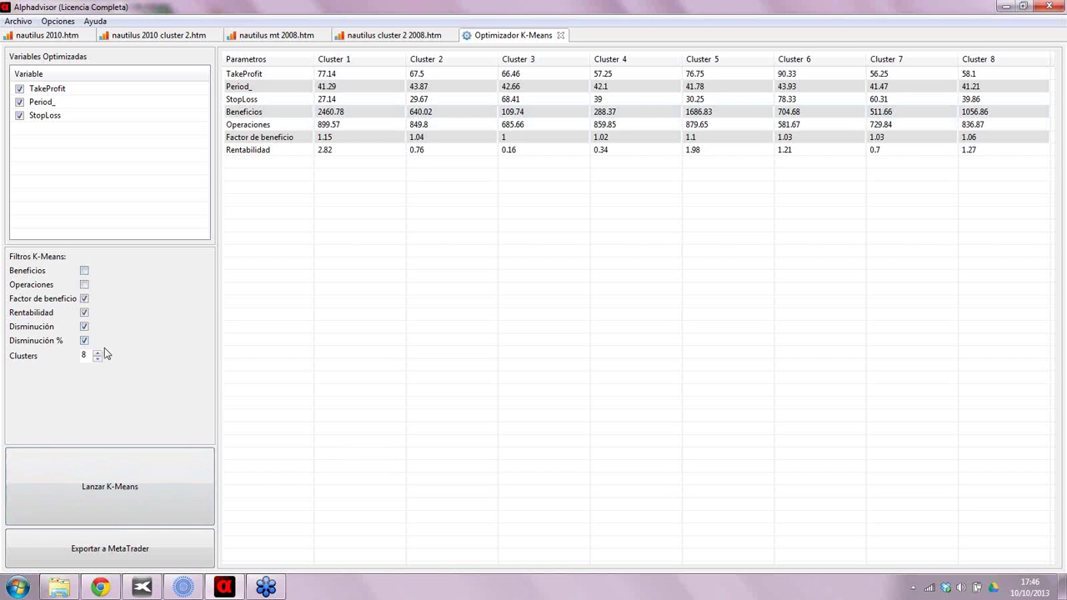
left_click(85, 298)
left_click(84, 284)
left_click(101, 457)
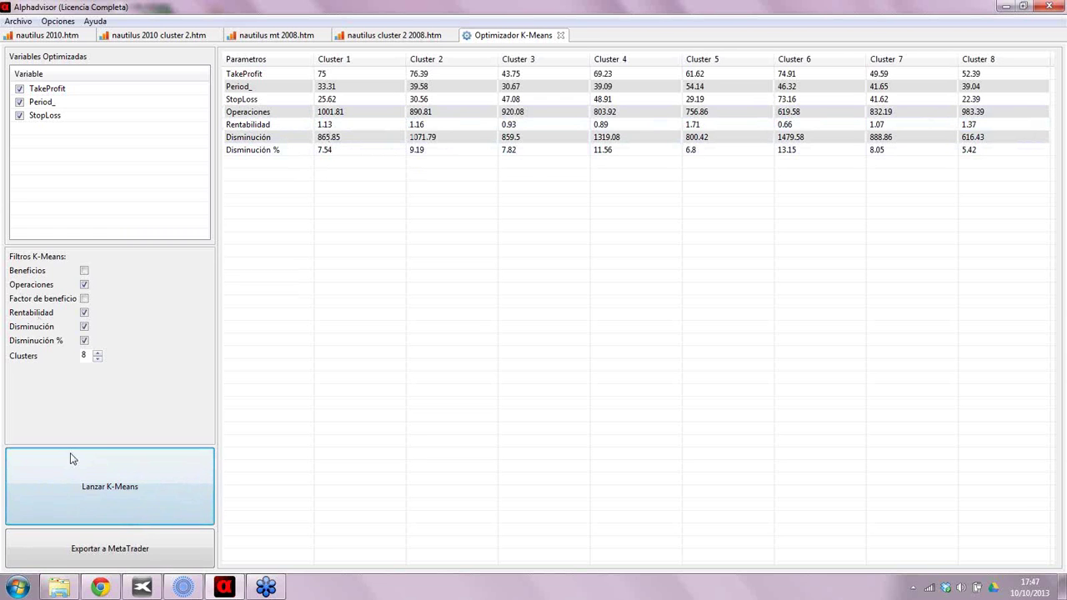
left_click(129, 488)
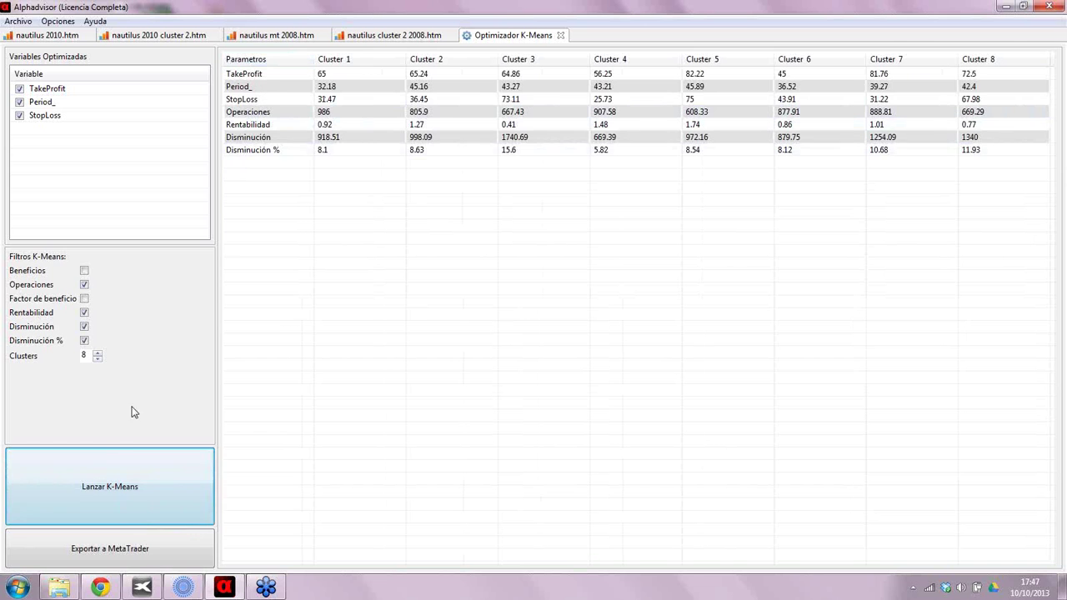
left_click(115, 465)
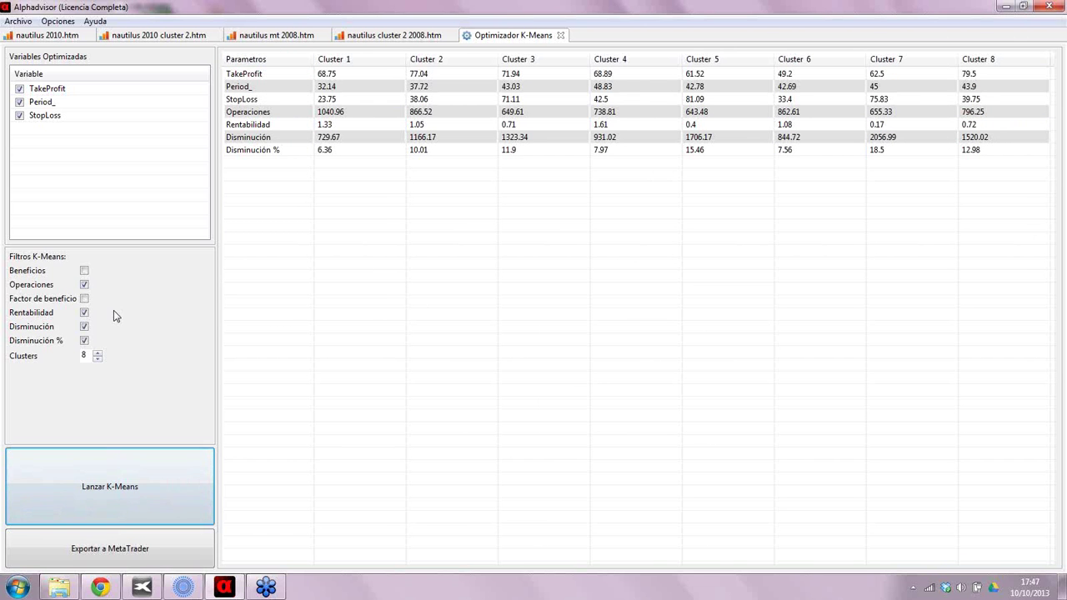
Export the clusters to MetaTrader without entering a set name and dismiss the information message
left_click(145, 535)
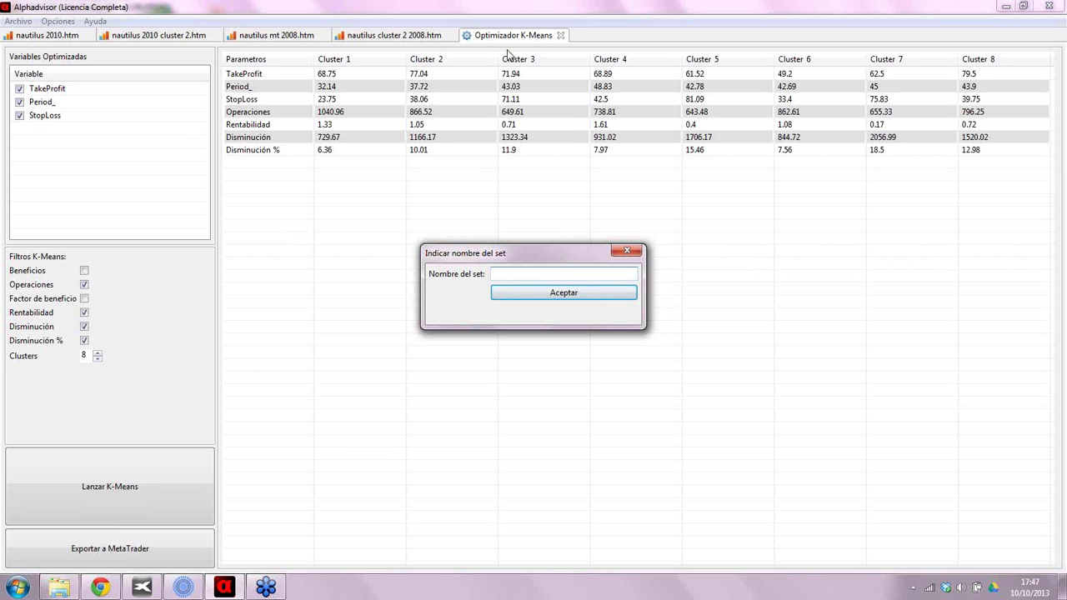
left_click(621, 250)
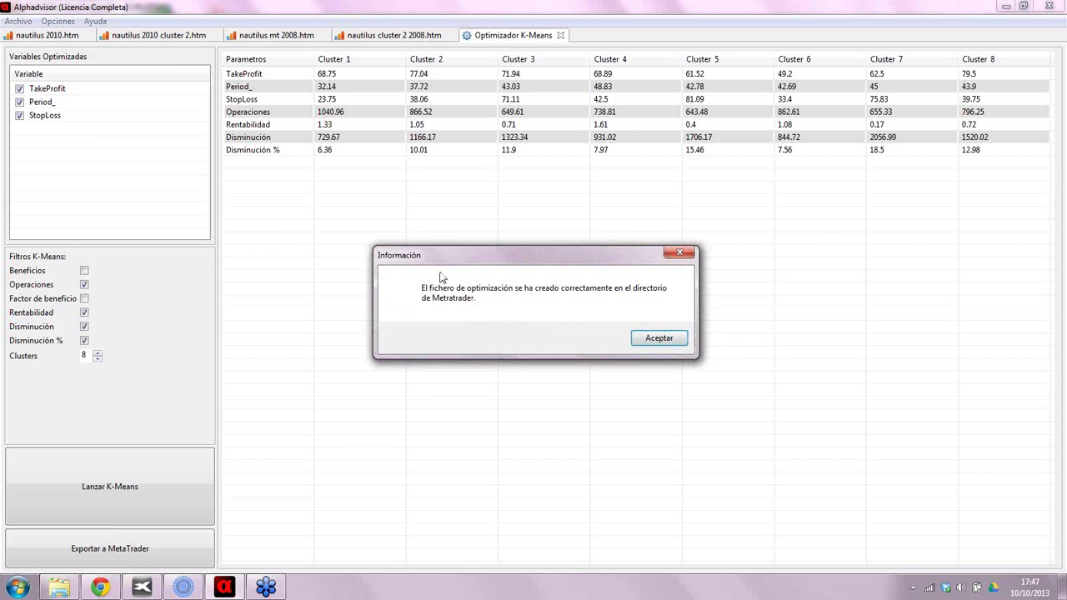
left_click(670, 340)
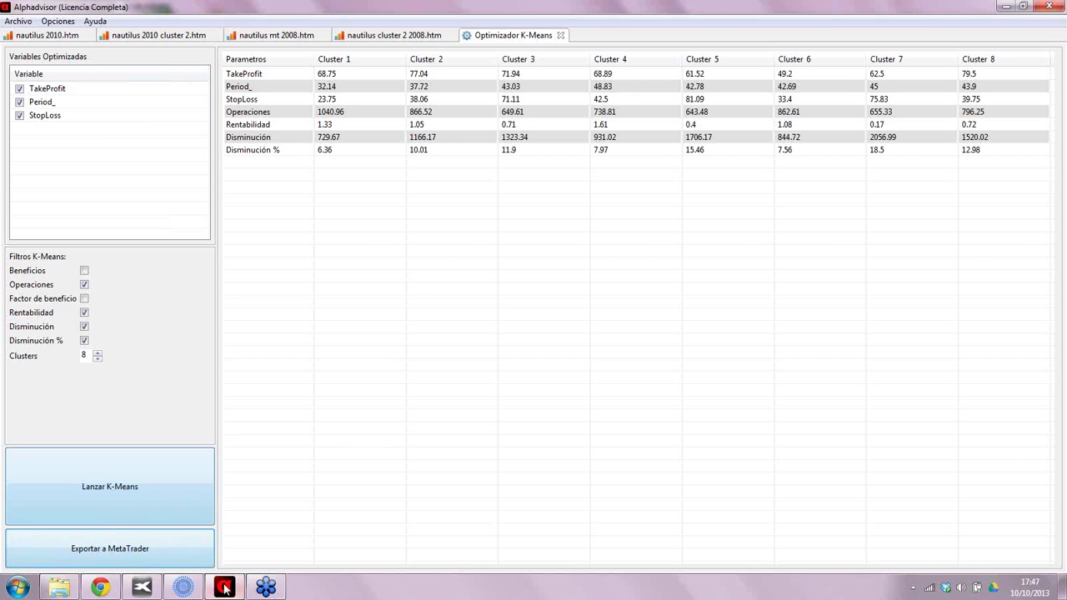
Switch to MetaTrader and open the file chooser for loading a parameter set into the Nautilus expert's inputs
left_click(143, 587)
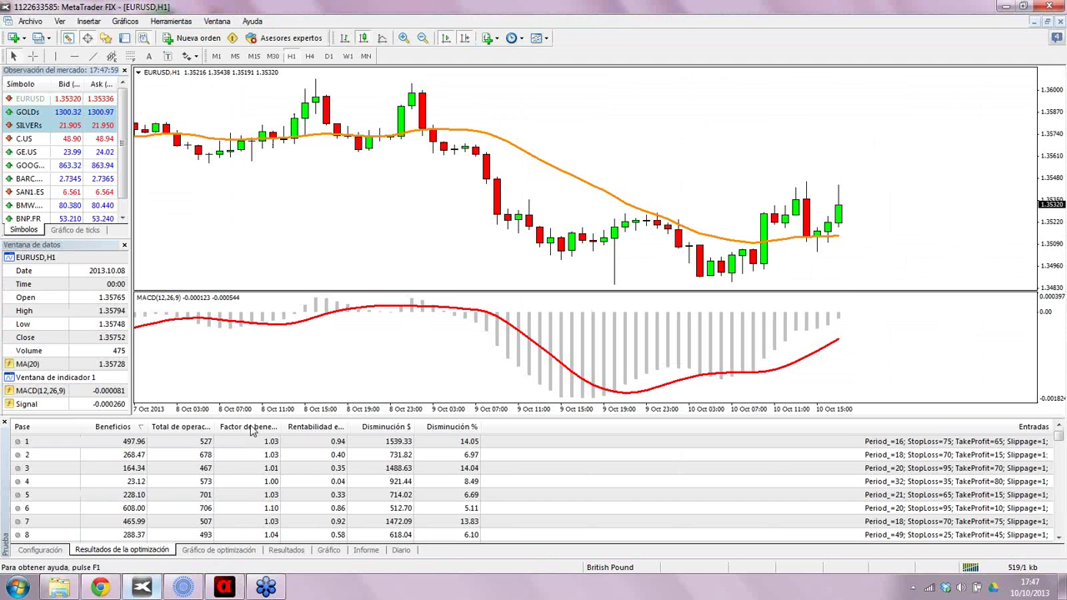
left_click(40, 550)
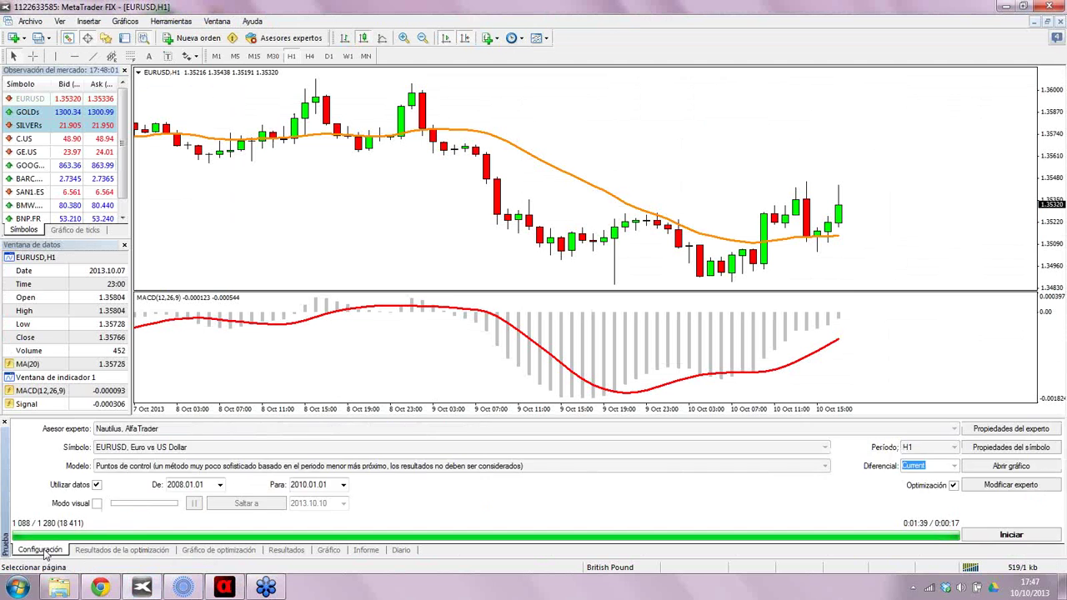
left_click(1010, 428)
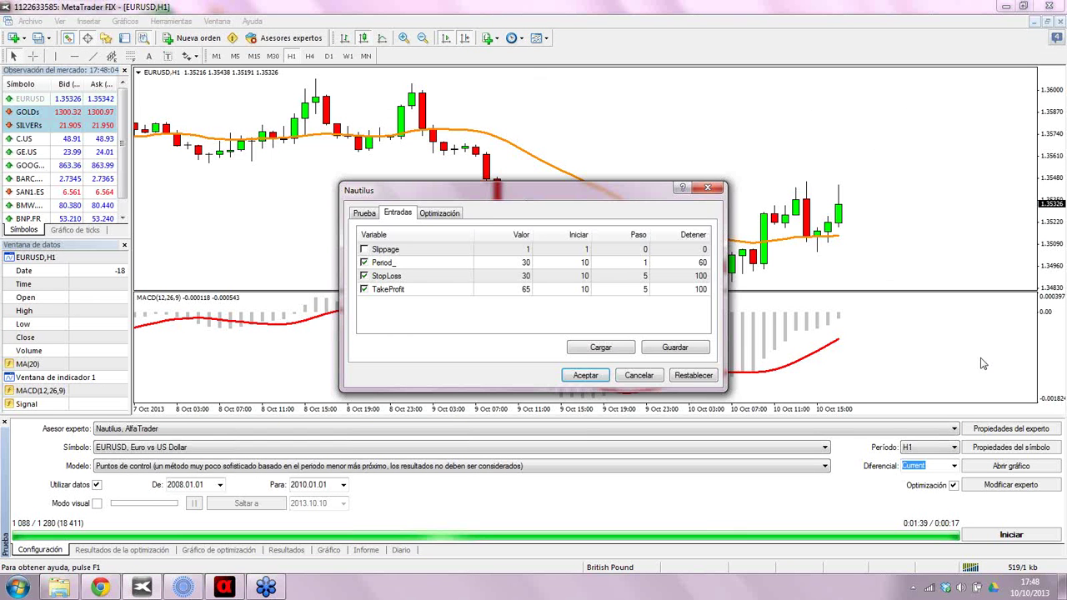
left_click(602, 347)
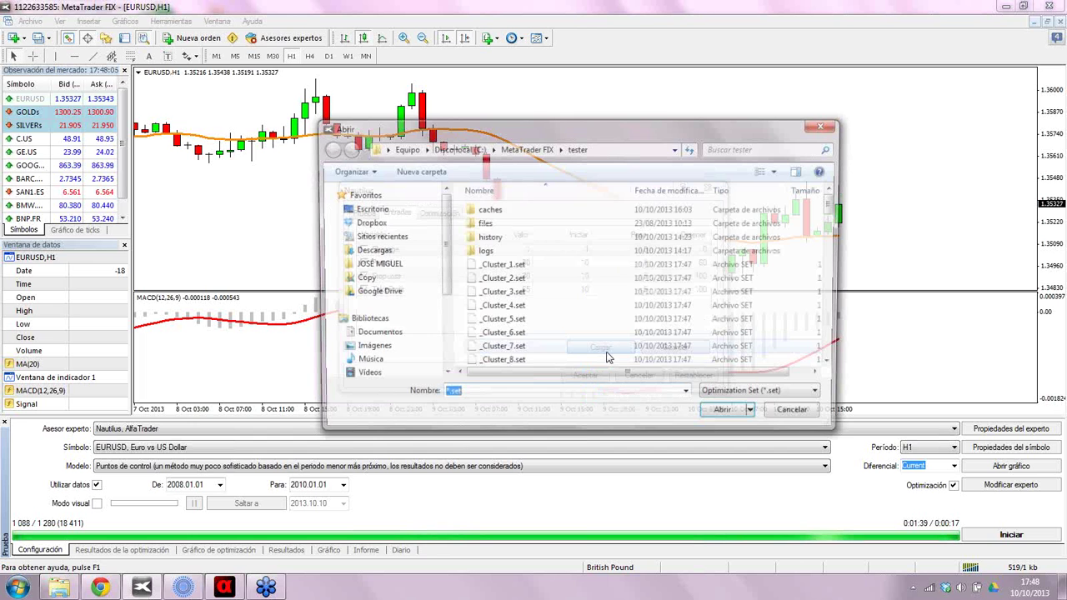
Look through the exported _Cluster and nautilus 2010_Cluster set files in the tester folder
left_click(510, 268)
scroll(581, 278, "down", 3)
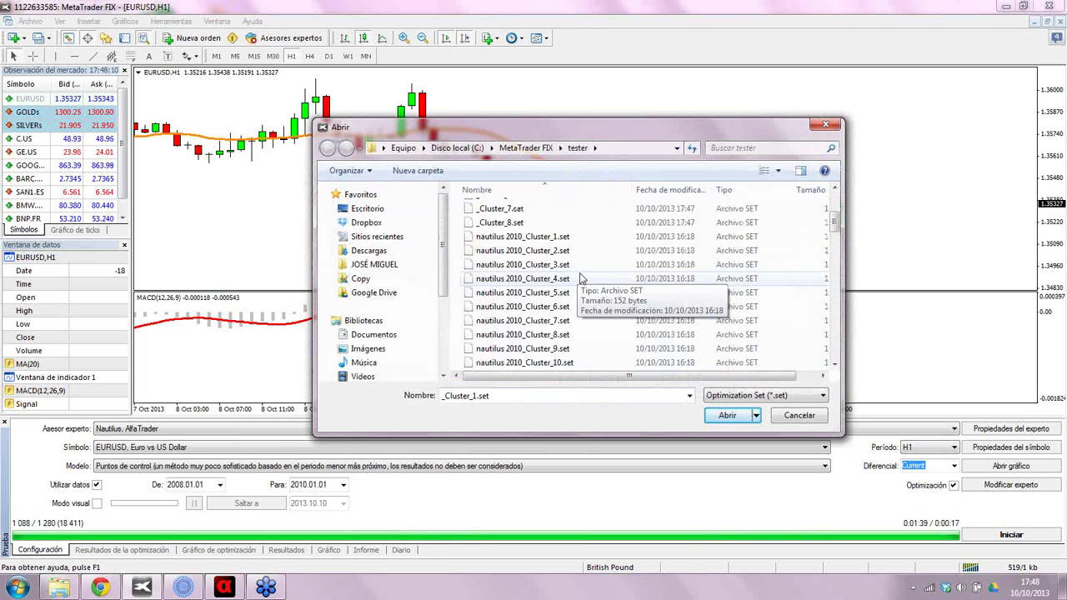
scroll(581, 279, "up", 3)
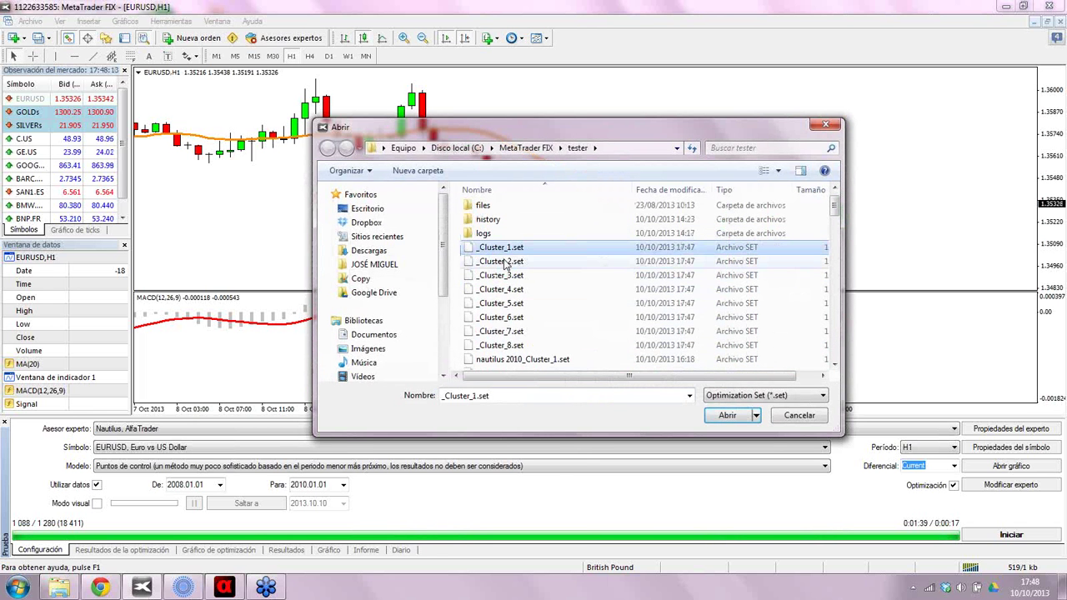
key("Down")
key("Down")
key("Down")
scroll(500, 265, "down", 2)
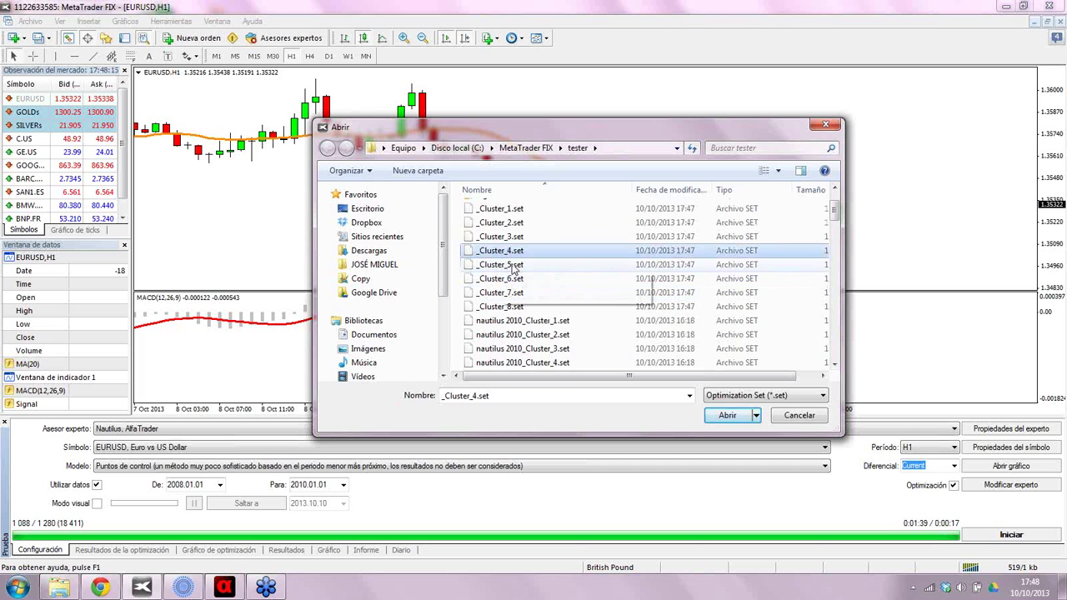
left_click(531, 282)
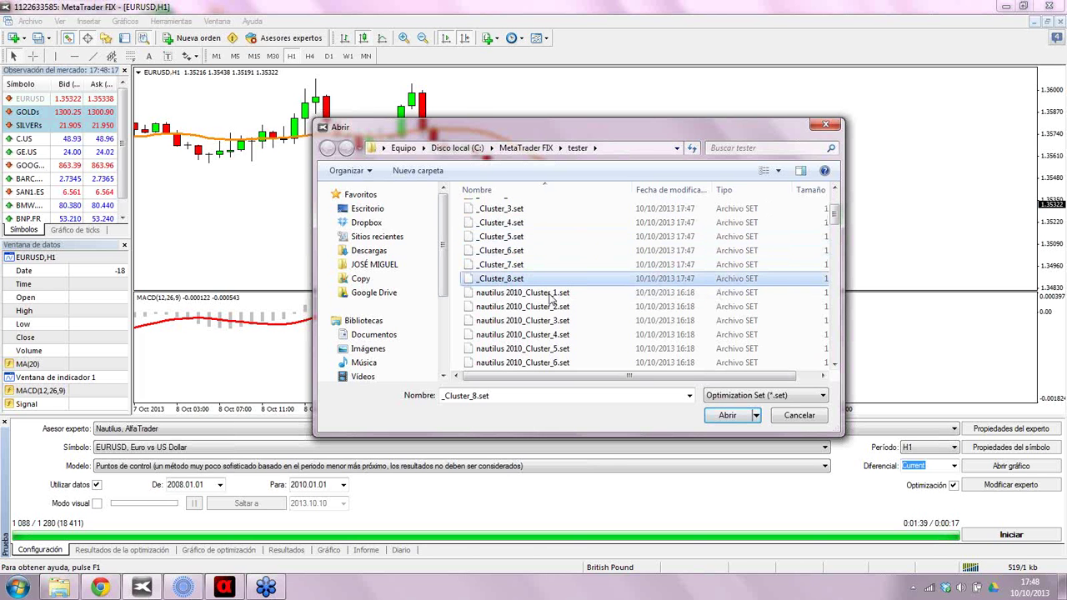
scroll(635, 248, "down", 1)
scroll(633, 248, "down", 2)
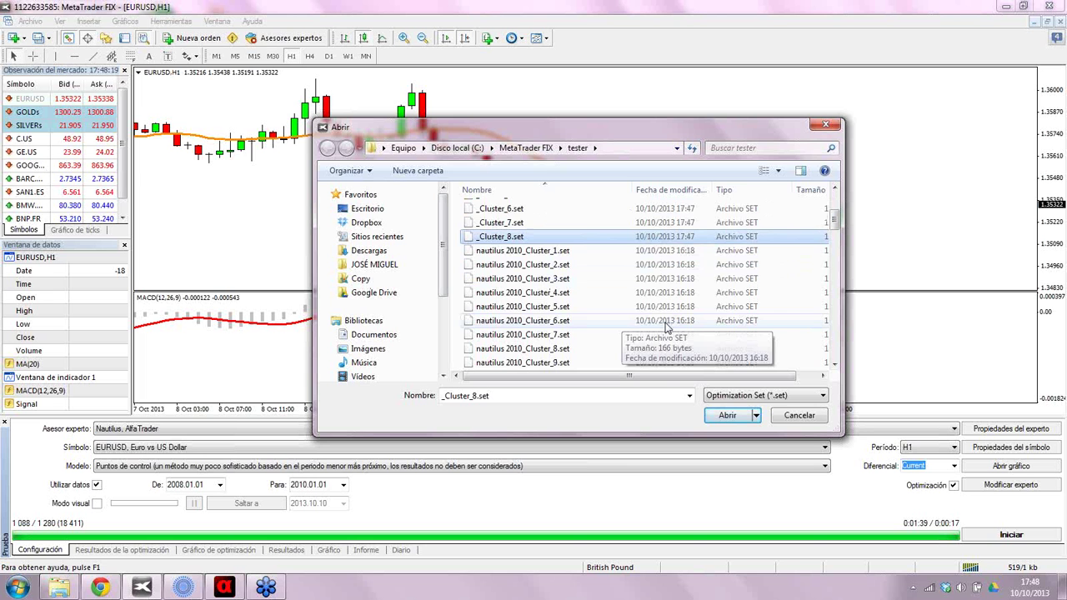
scroll(667, 327, "down", 2)
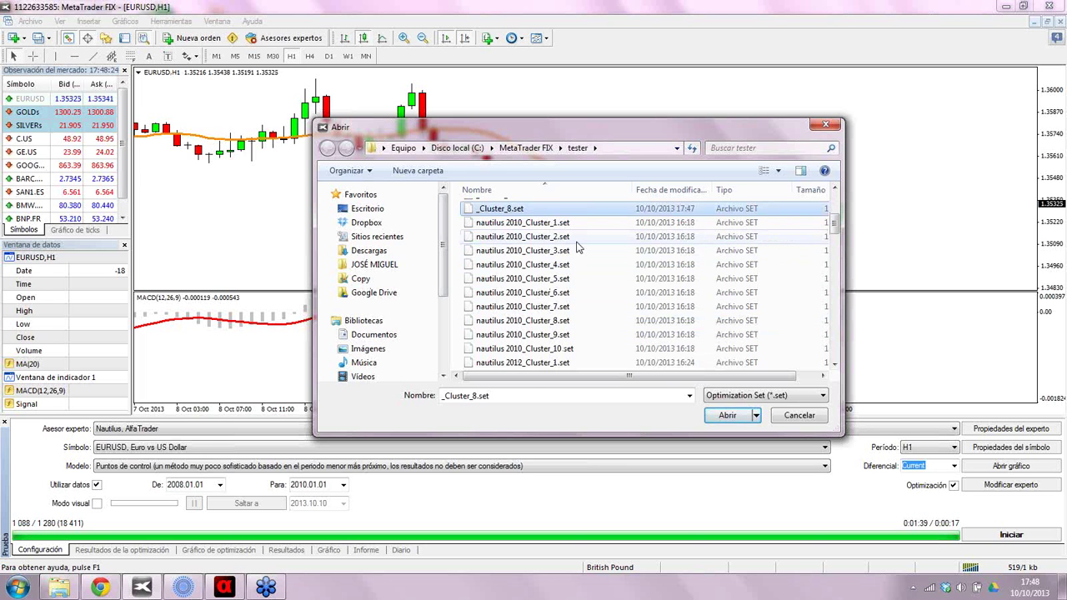
Load nautilus 2010_Cluster_2.set into the Nautilus inputs and accept the expert properties
left_click(495, 236)
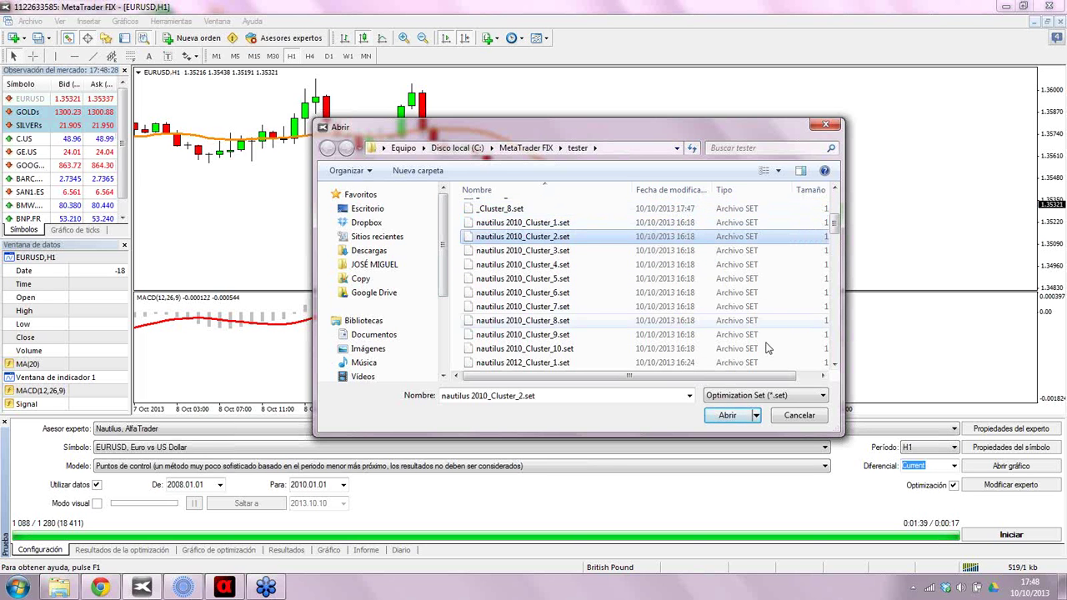
left_click(727, 416)
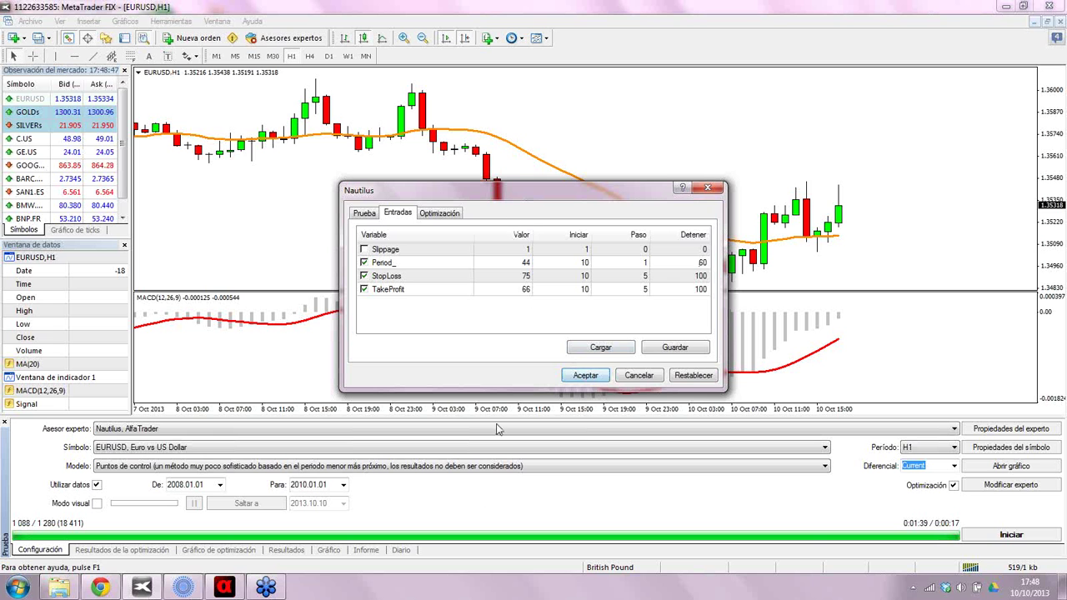
left_click(584, 377)
Set the test start date to 2008.01.01, disable Optimización, and run the Nautilus backtest
left_click(182, 485)
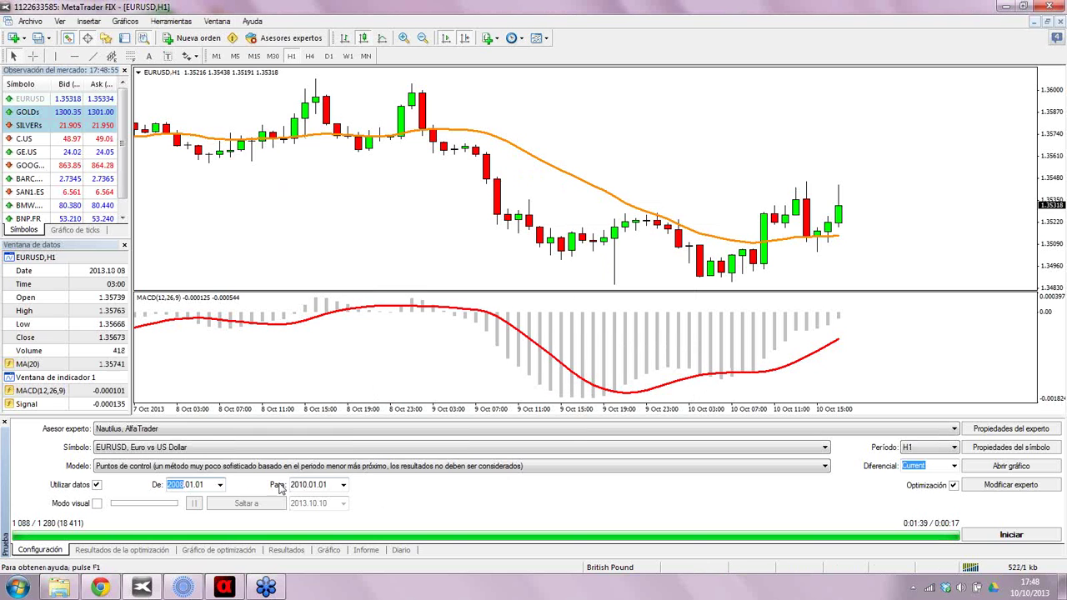
key("Tab")
left_click(190, 494)
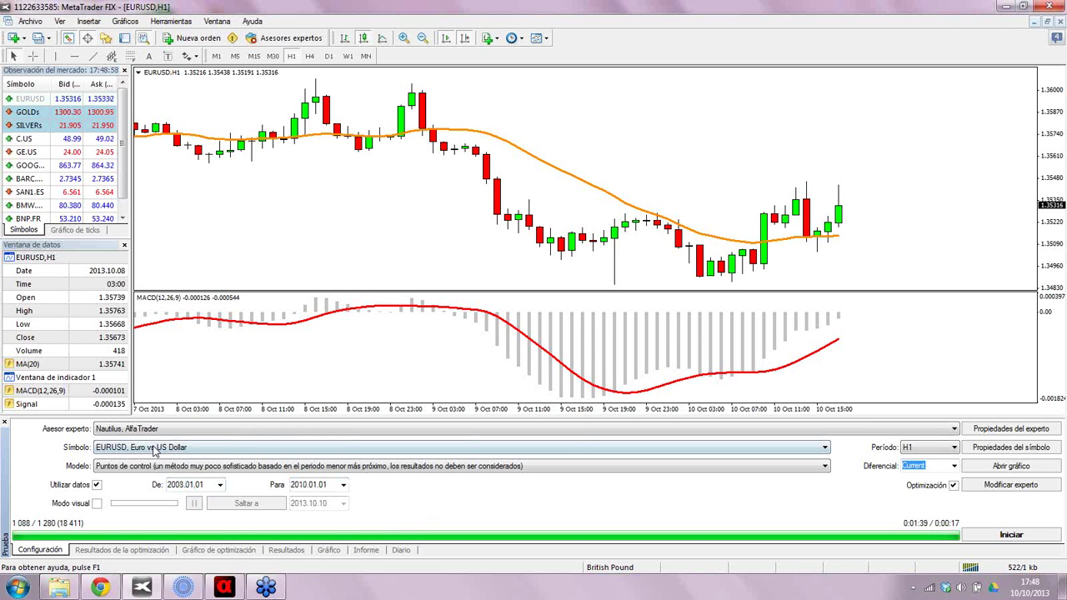
type("2008")
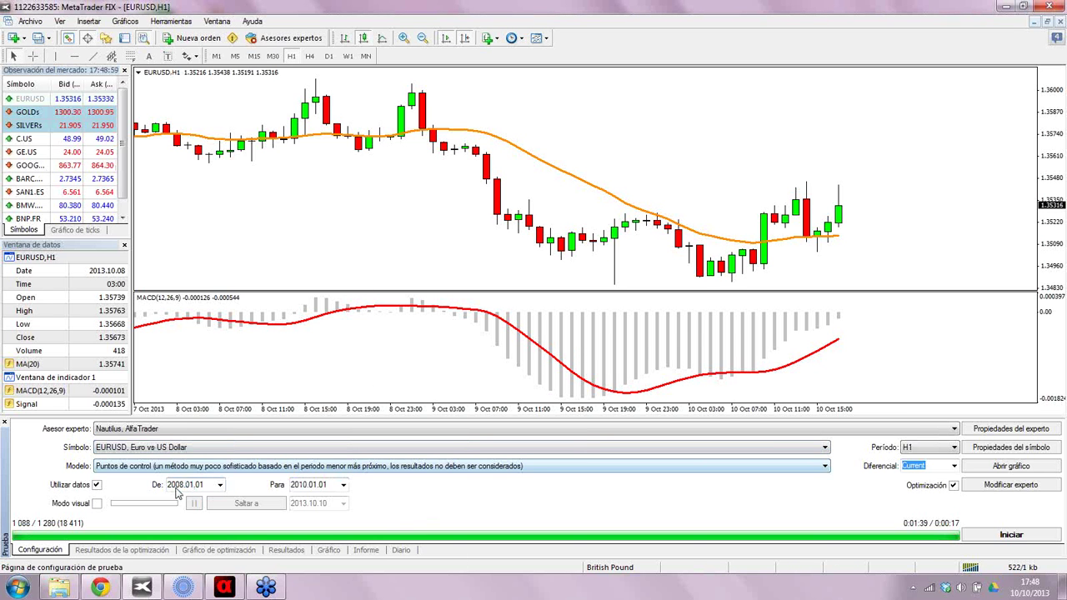
left_click(176, 490)
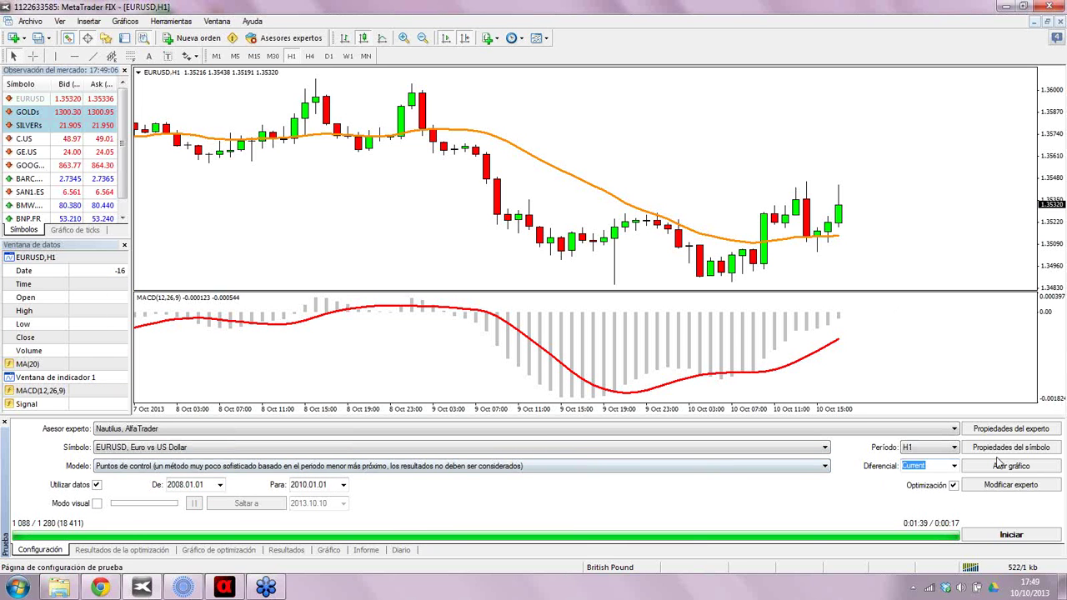
left_click(954, 485)
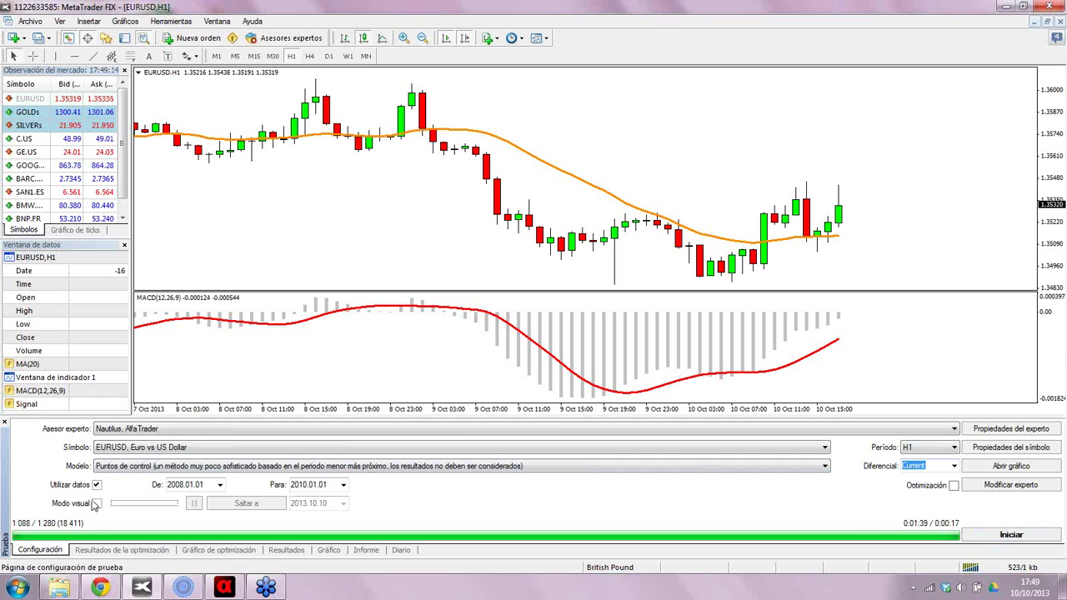
left_click(1007, 535)
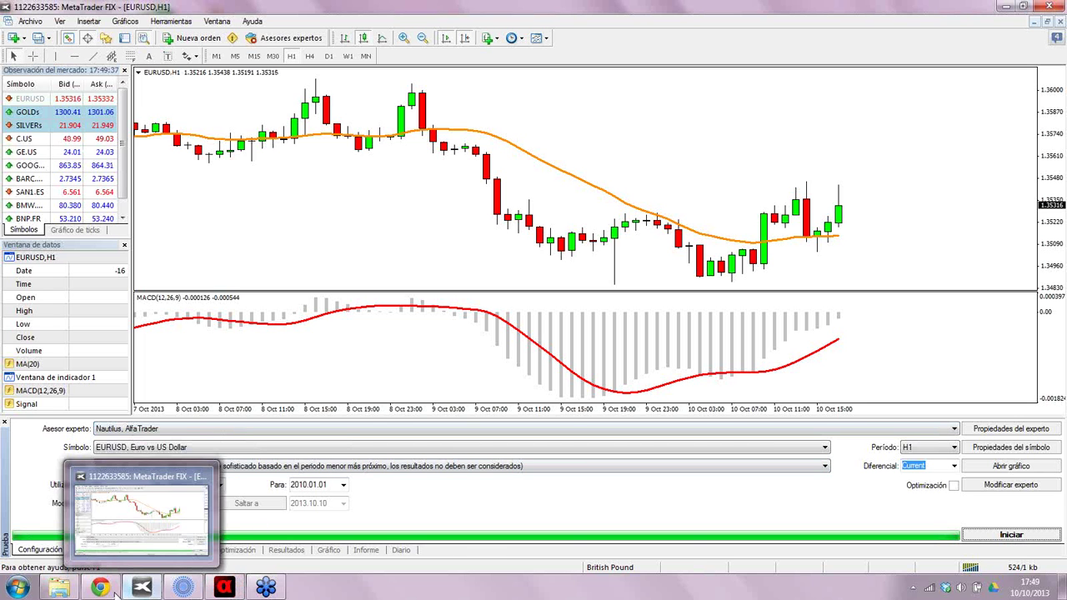
Switch to Alphadvisor and view the account history and operations summary of the nautilus 2010.htm report
mouse_move(220, 588)
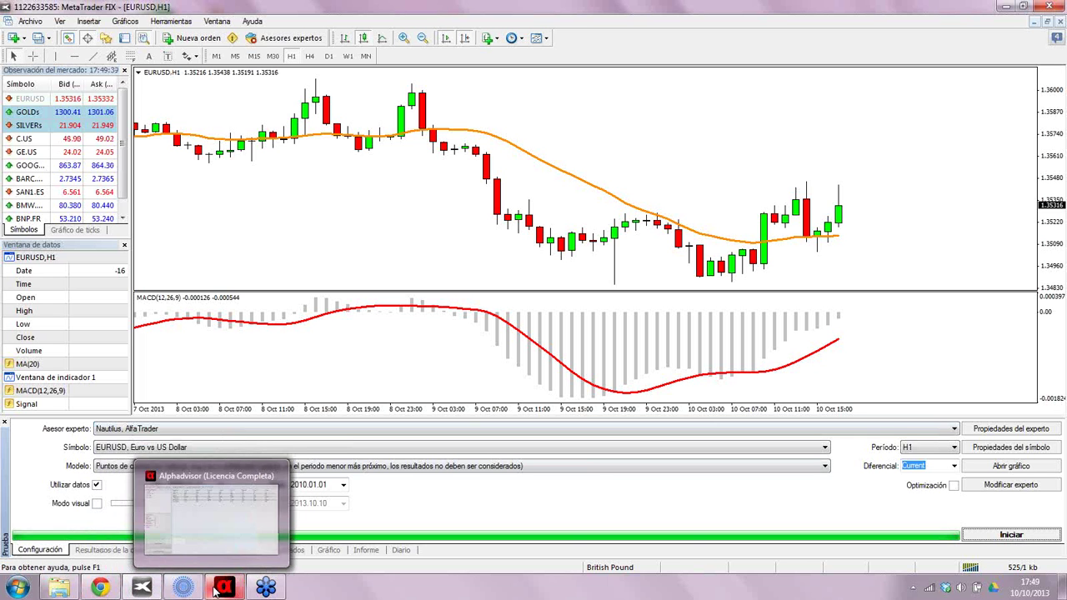
left_click(219, 589)
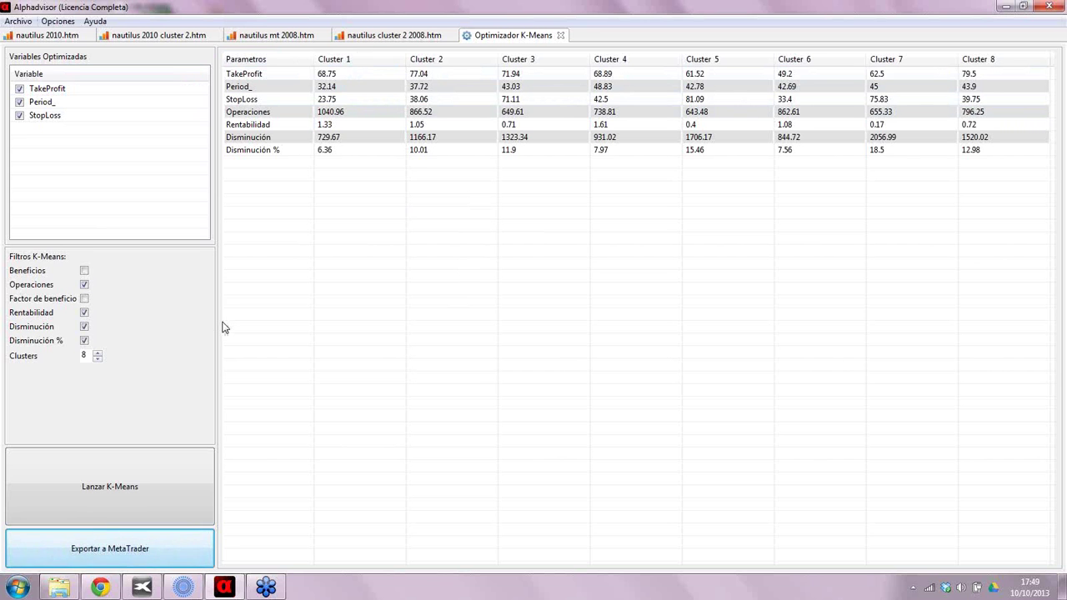
left_click(37, 37)
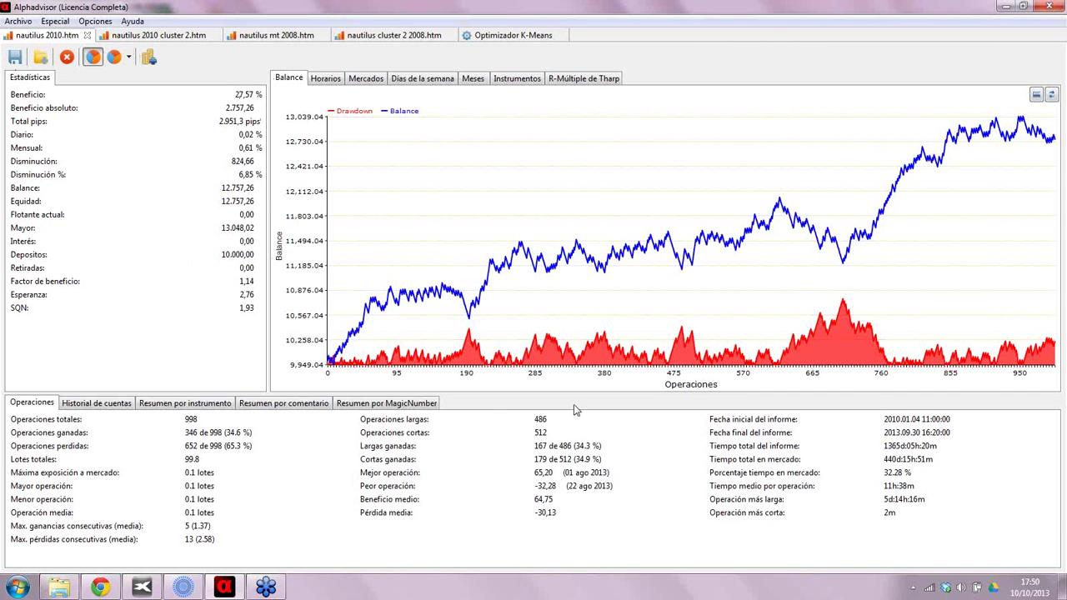
left_click(91, 407)
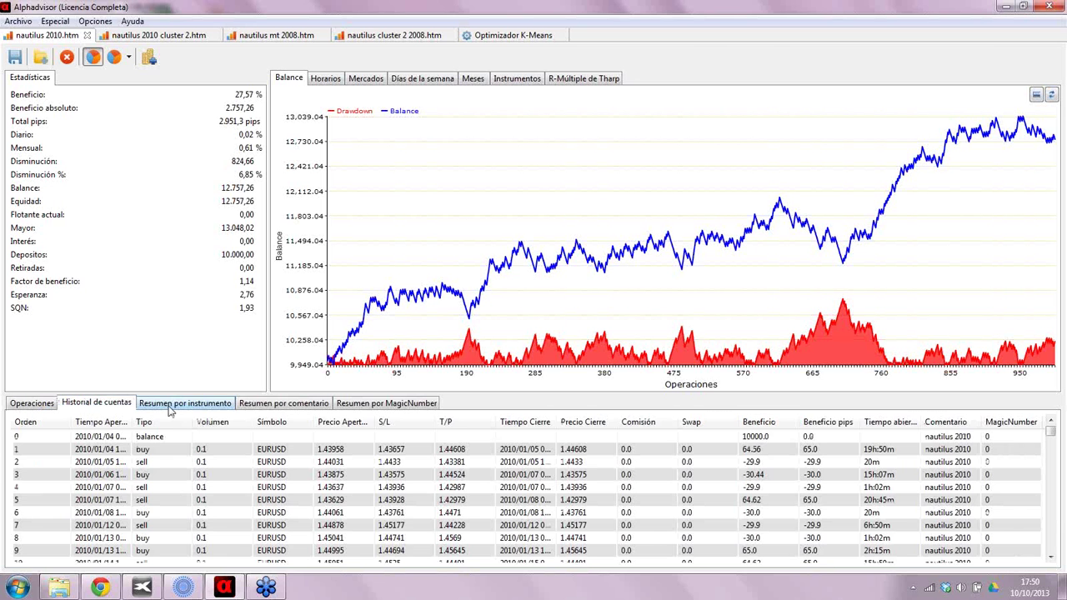
left_click(32, 403)
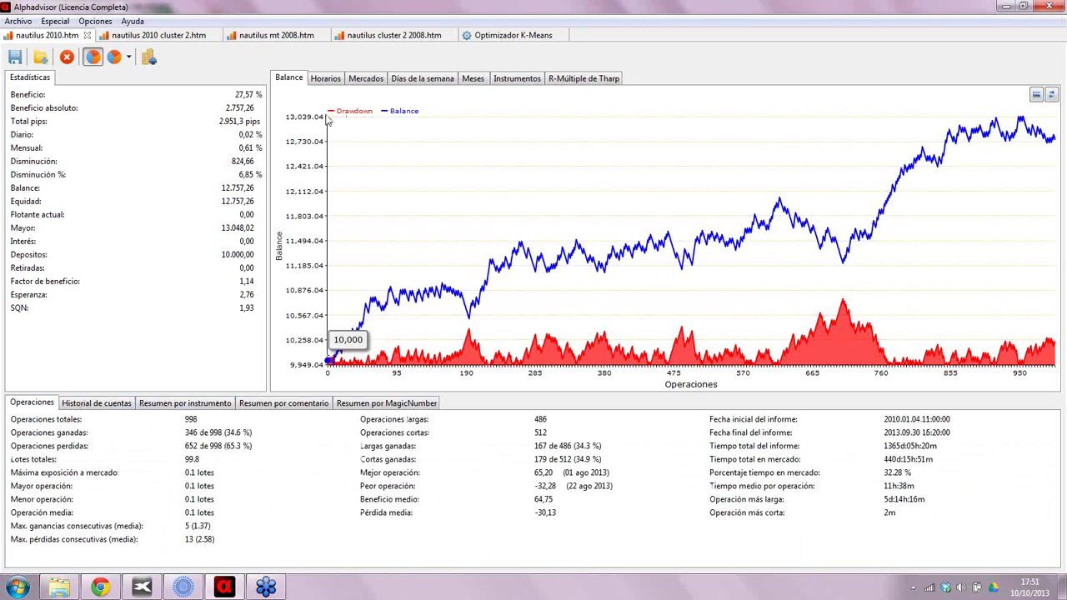
View the nautilus 2010 report's charts by hour, market and weekday, refresh them, and return to the balance chart
left_click(324, 81)
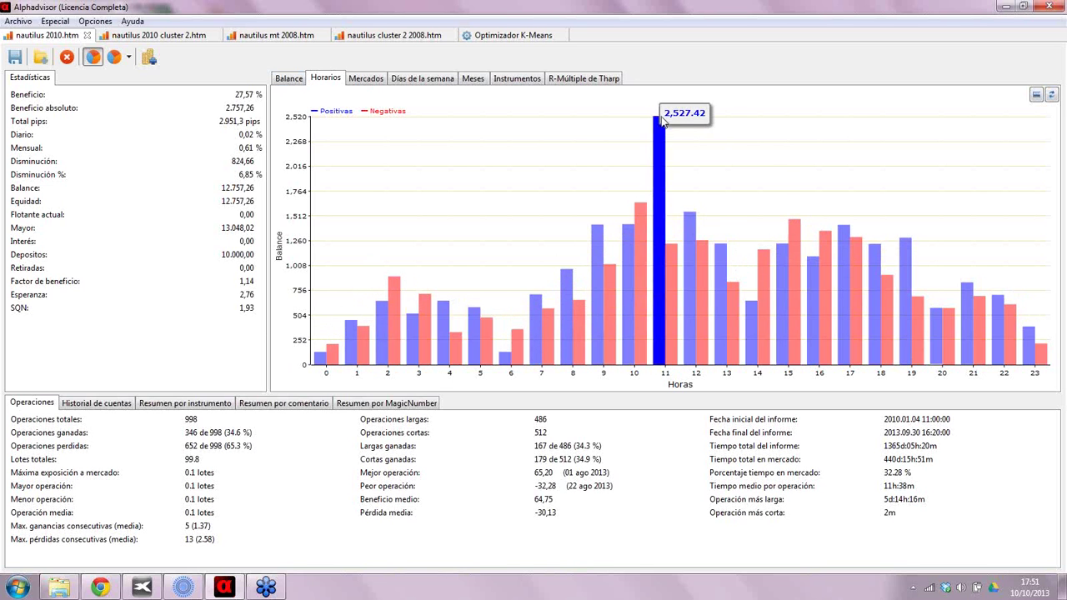
left_click(365, 78)
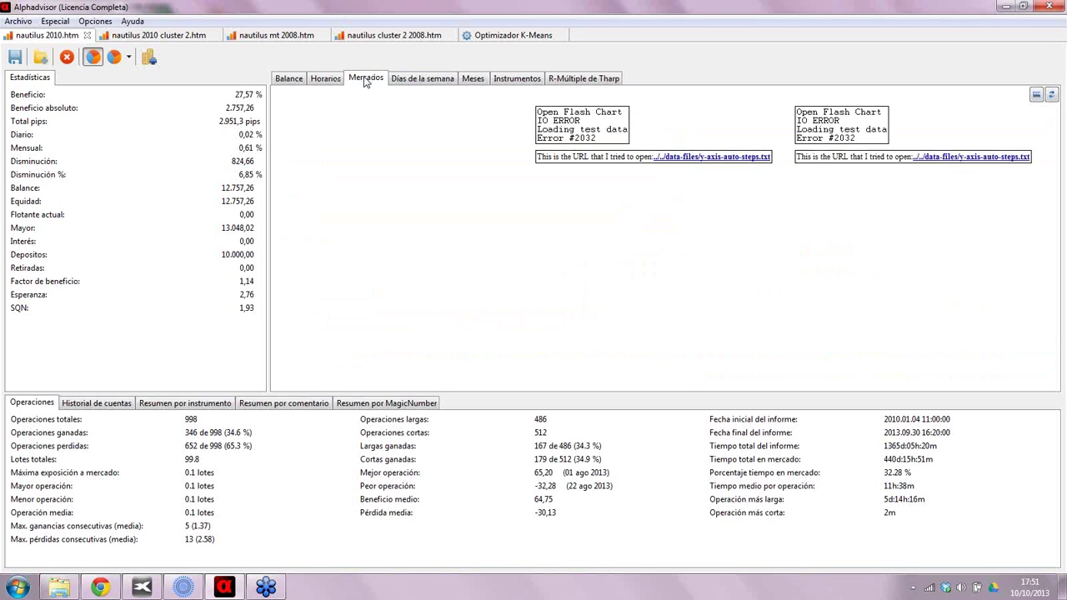
left_click(1051, 94)
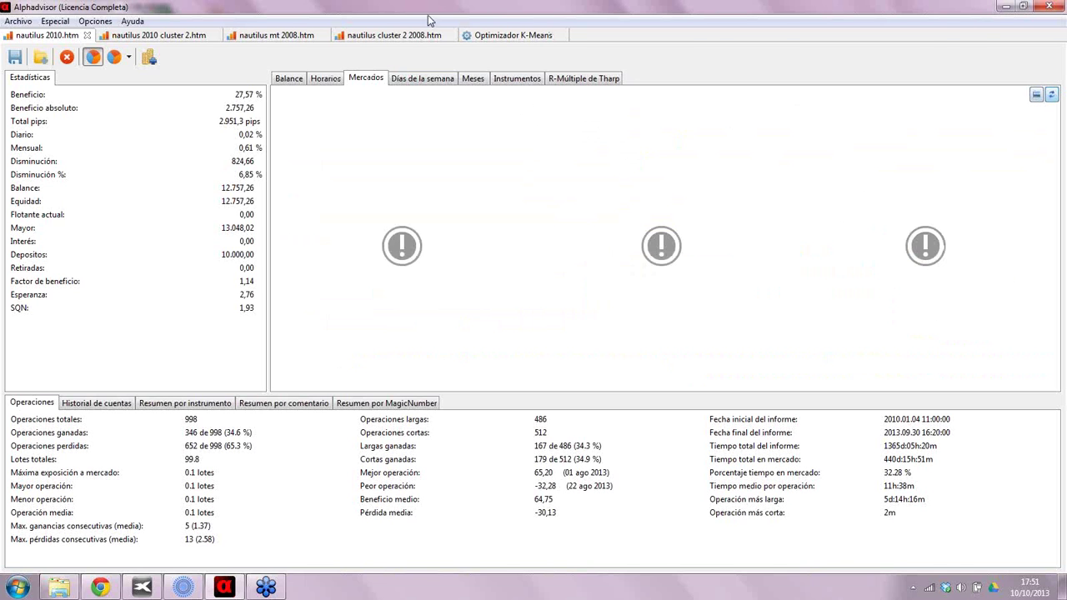
left_click(439, 80)
left_click(330, 81)
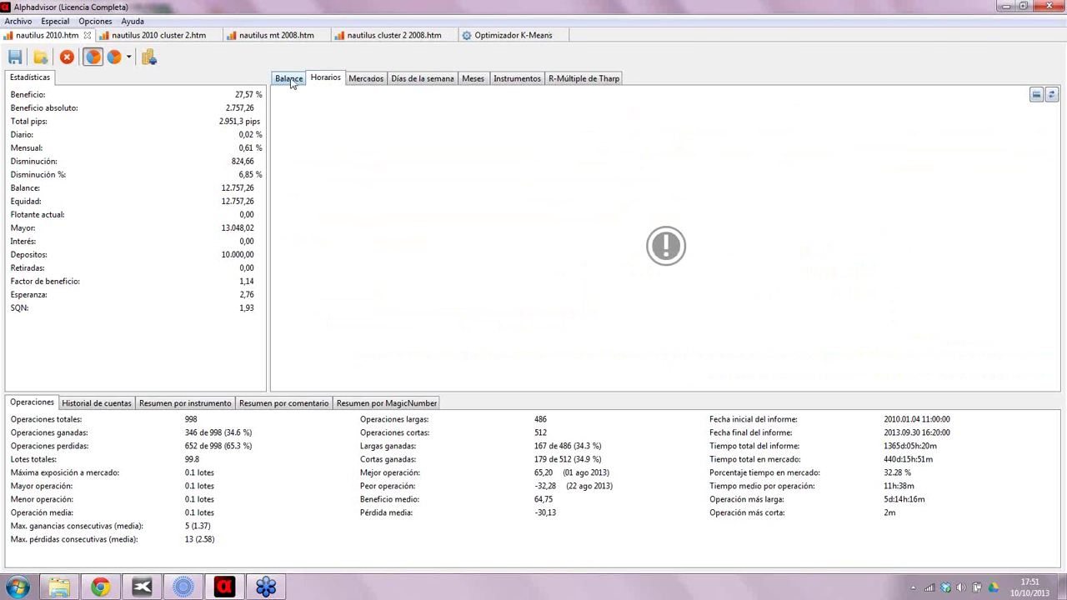
left_click(292, 81)
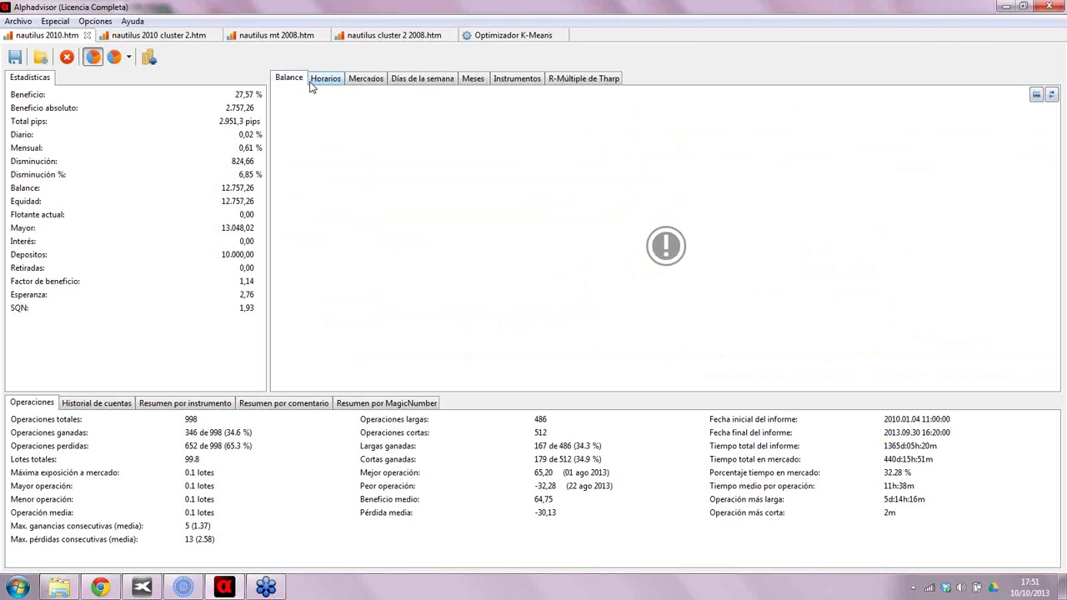
View the nautilus 2010 cluster 2.htm report and refresh its balance chart
left_click(187, 35)
left_click(46, 35)
left_click(159, 35)
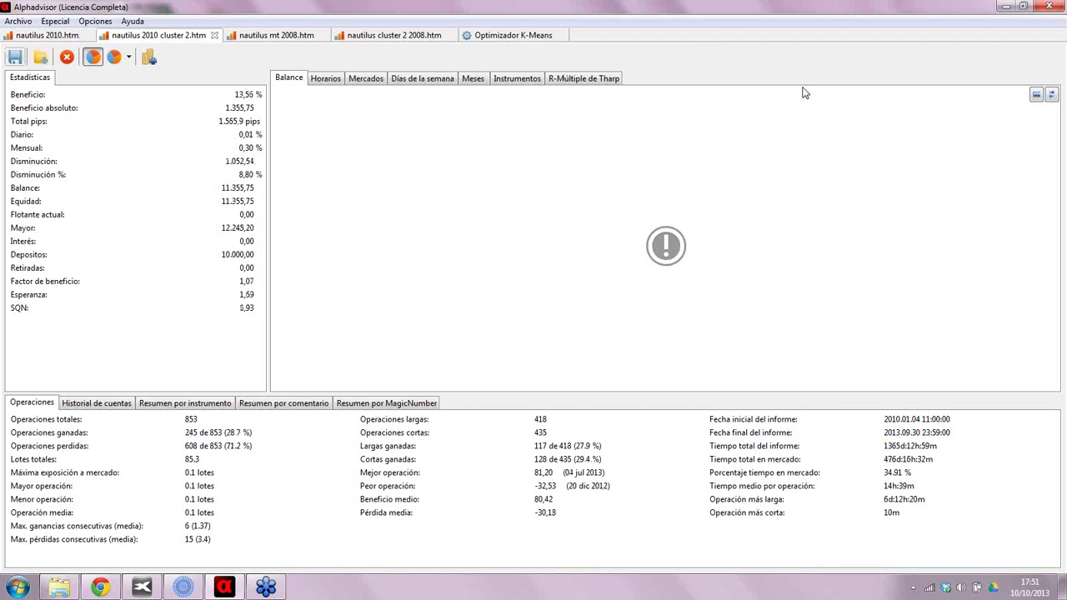
left_click(1051, 95)
Close the four Nautilus reports, leaving only the K-Means optimizer open
left_click(403, 40)
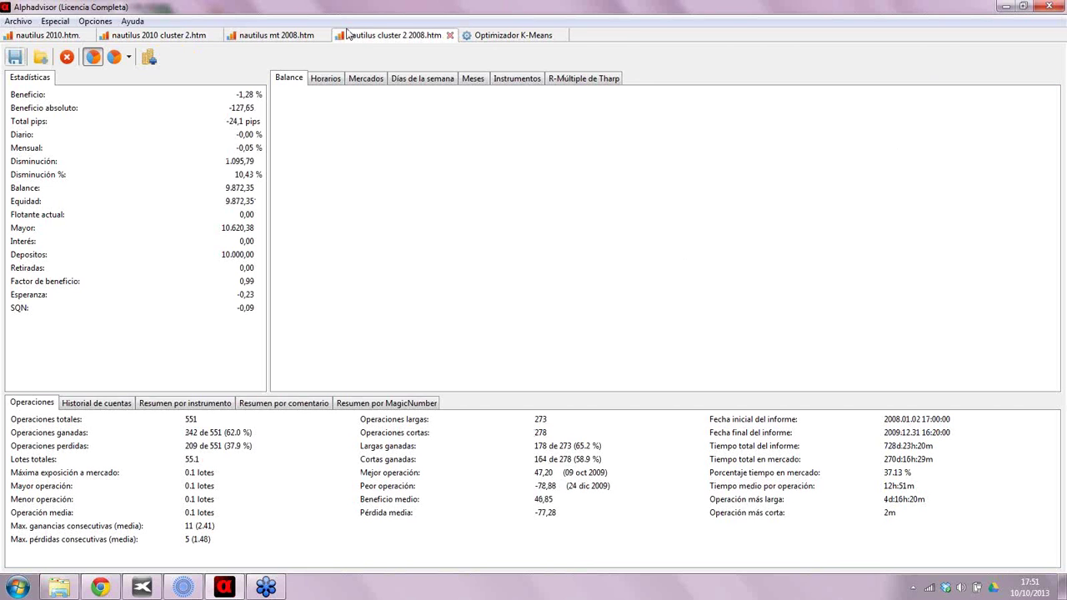
middle_click(348, 37)
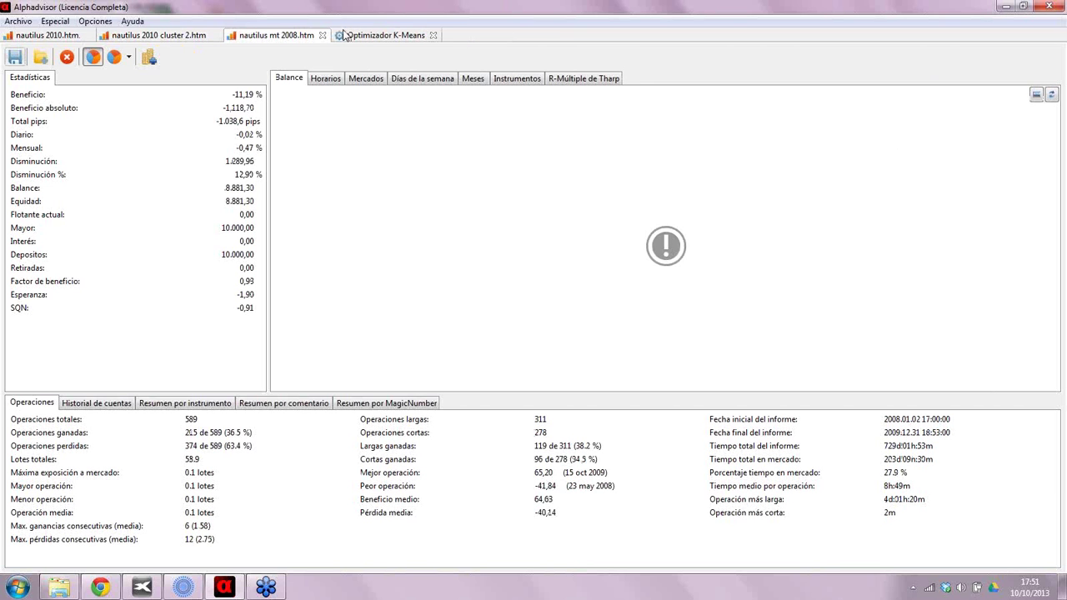
middle_click(275, 36)
middle_click(158, 36)
left_click(87, 35)
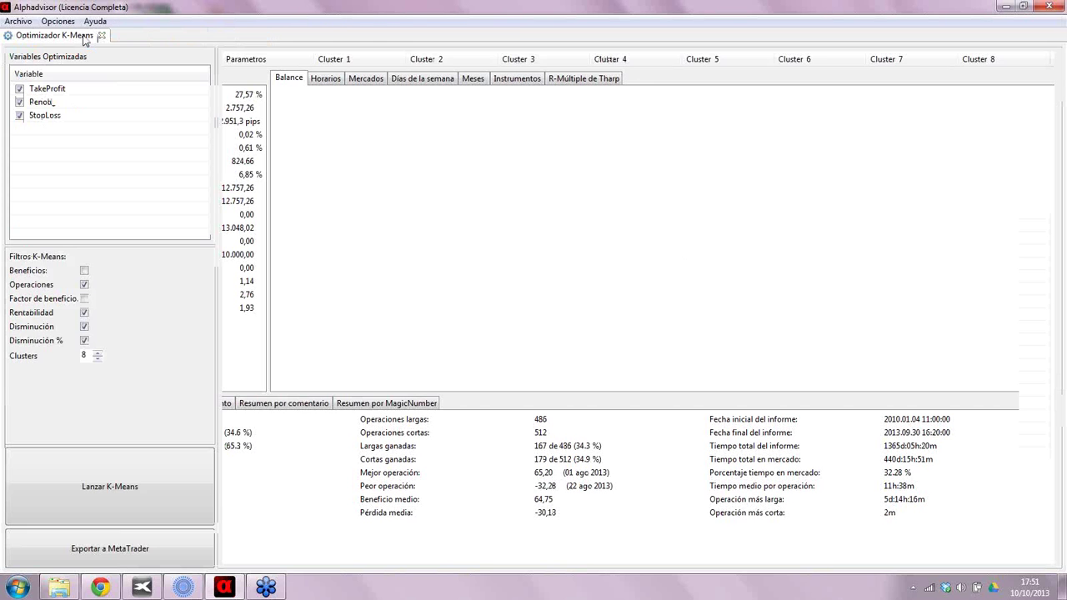
Open the nautilus 2010.htm report for analysis from the Nautilus folder inside Backtestings
left_click(21, 23)
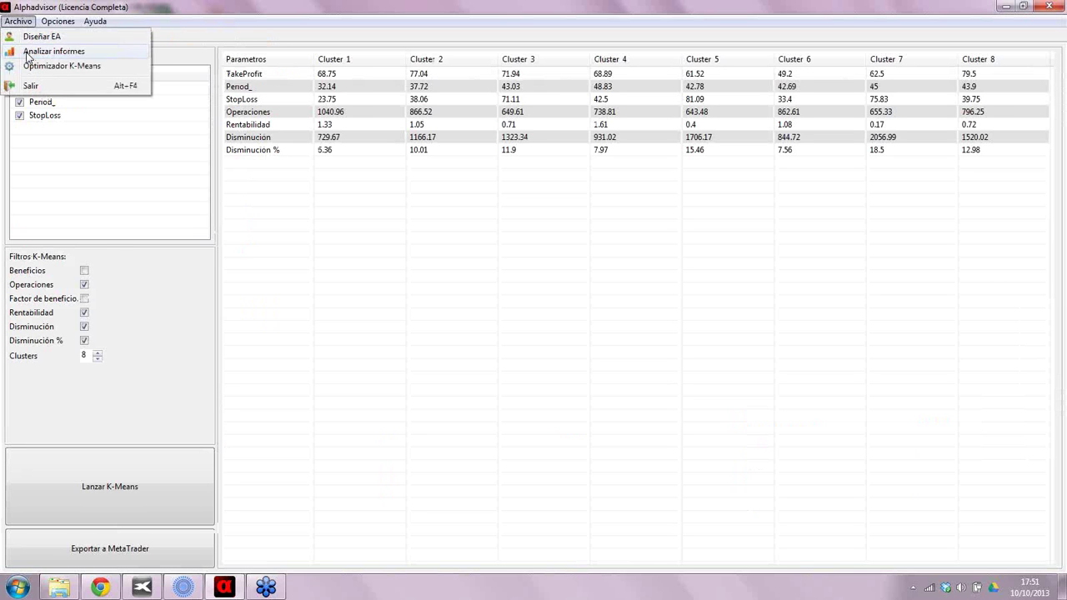
left_click(35, 53)
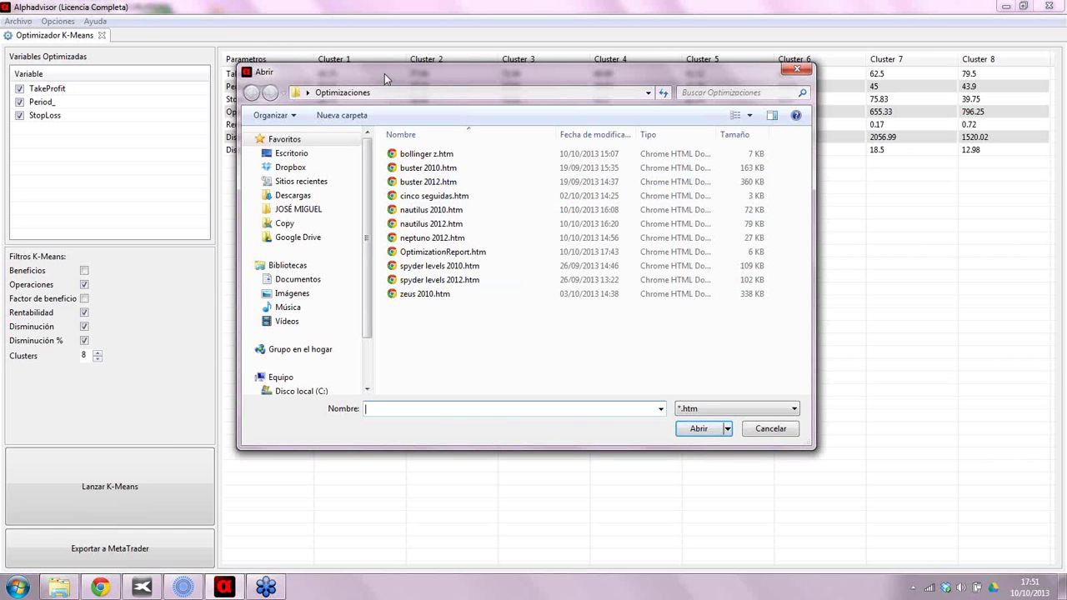
left_click_drag(384, 73, 386, 88)
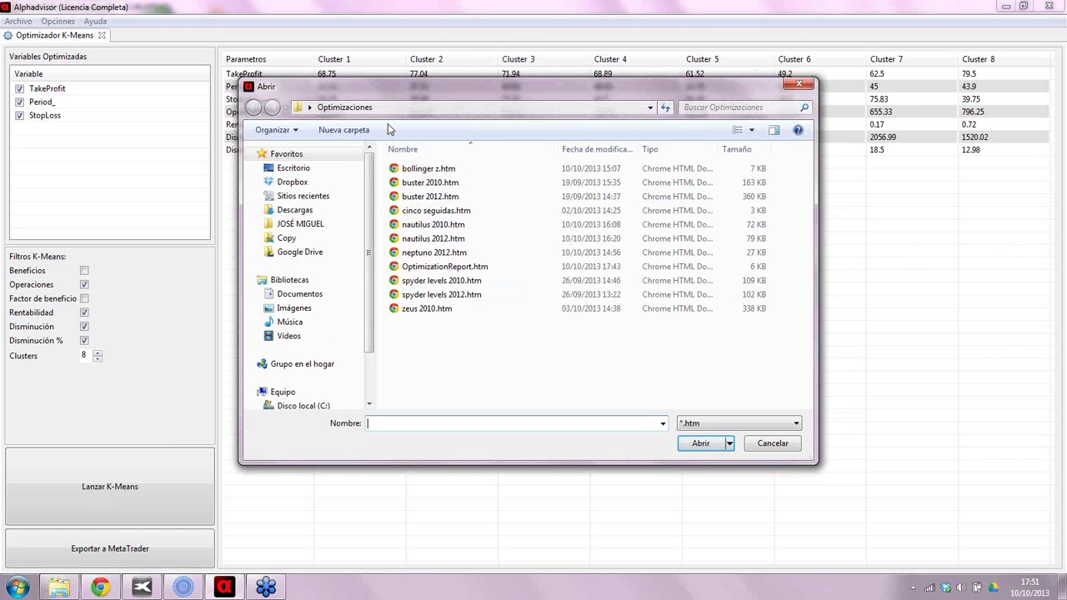
left_click_drag(388, 125, 390, 154)
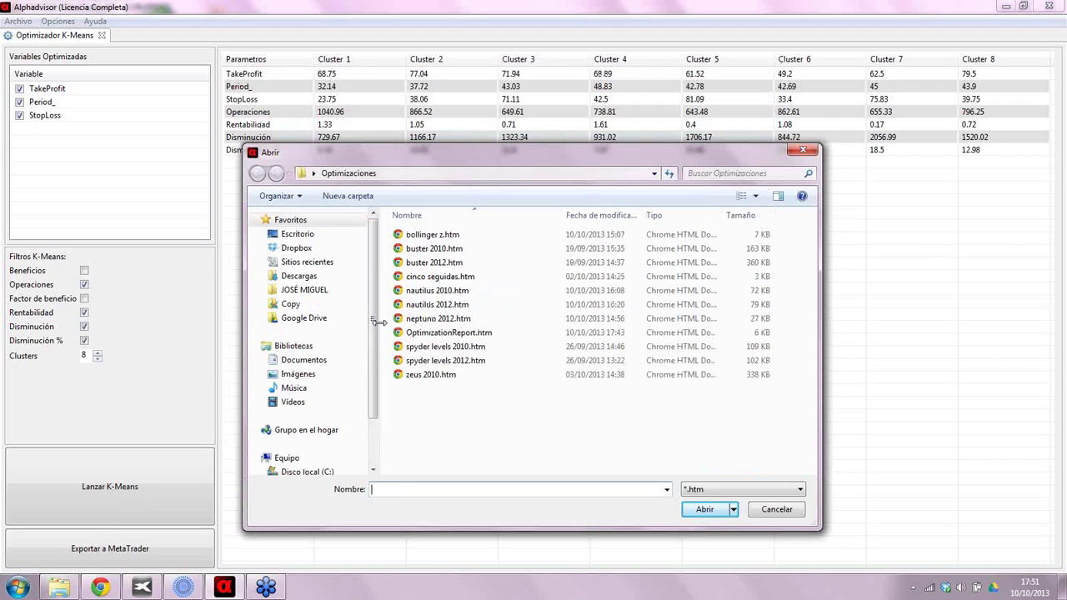
left_click(314, 174)
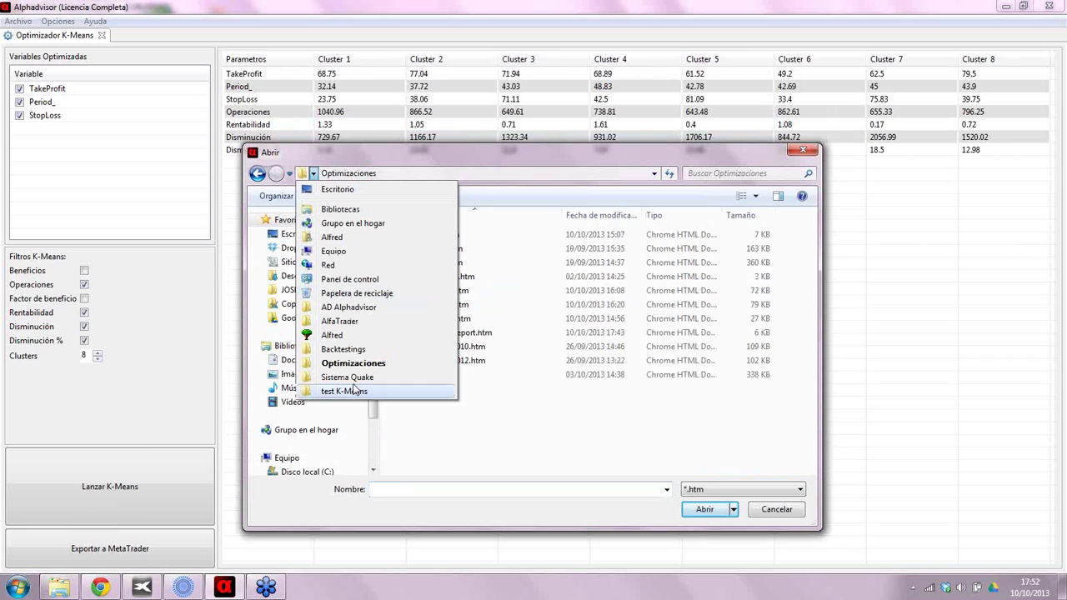
left_click(360, 355)
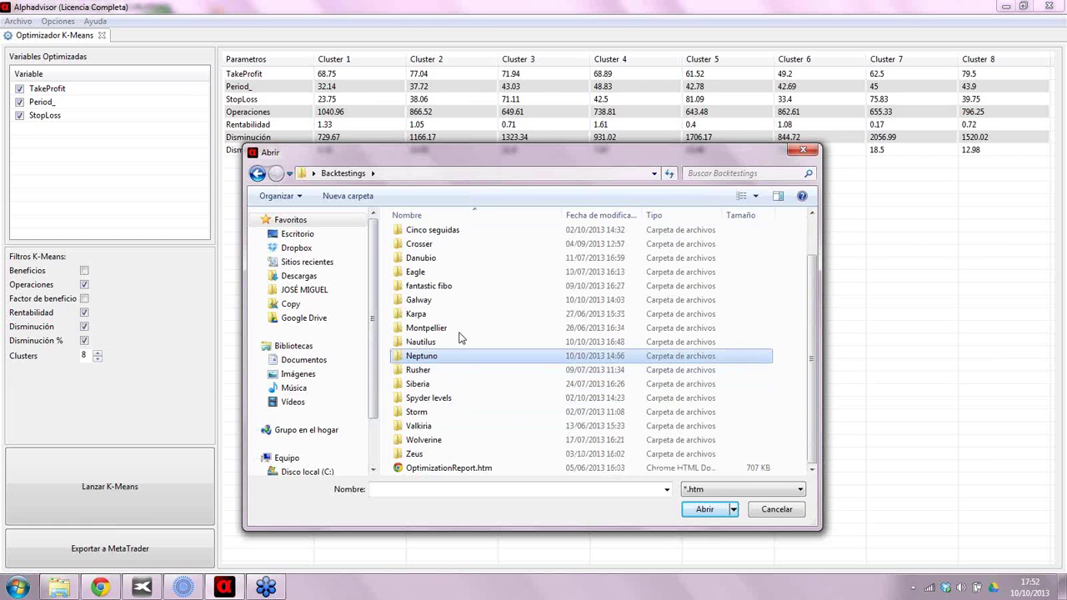
left_click(436, 345)
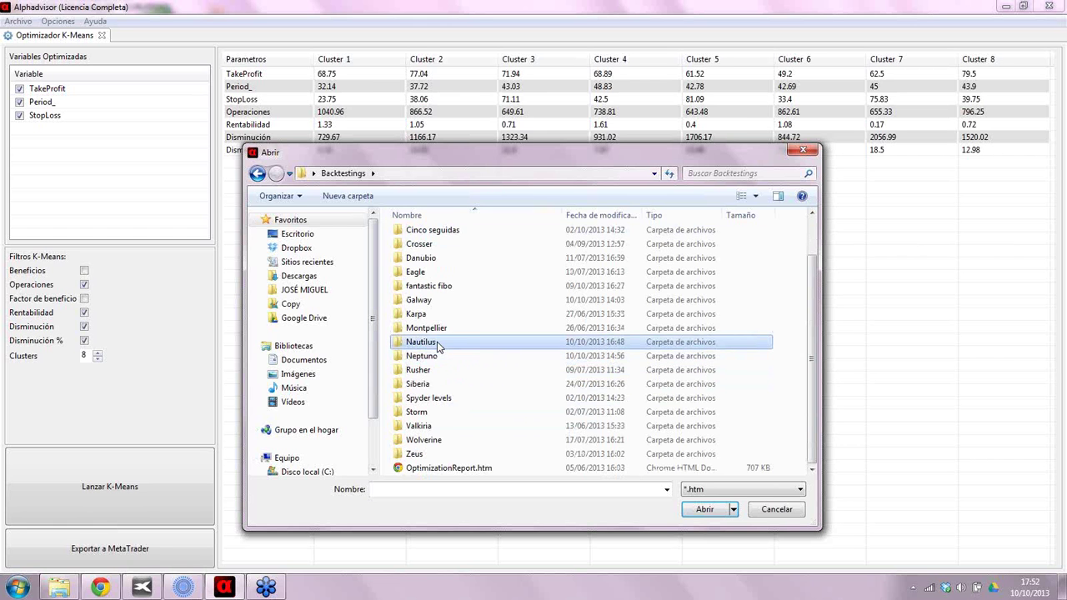
double_click(437, 345)
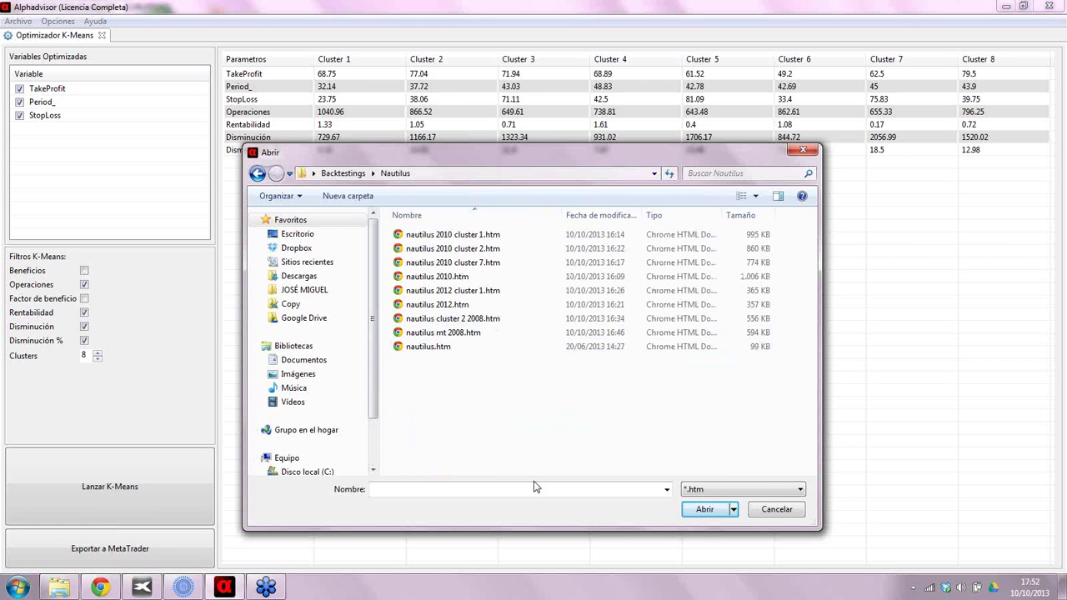
left_click(460, 279)
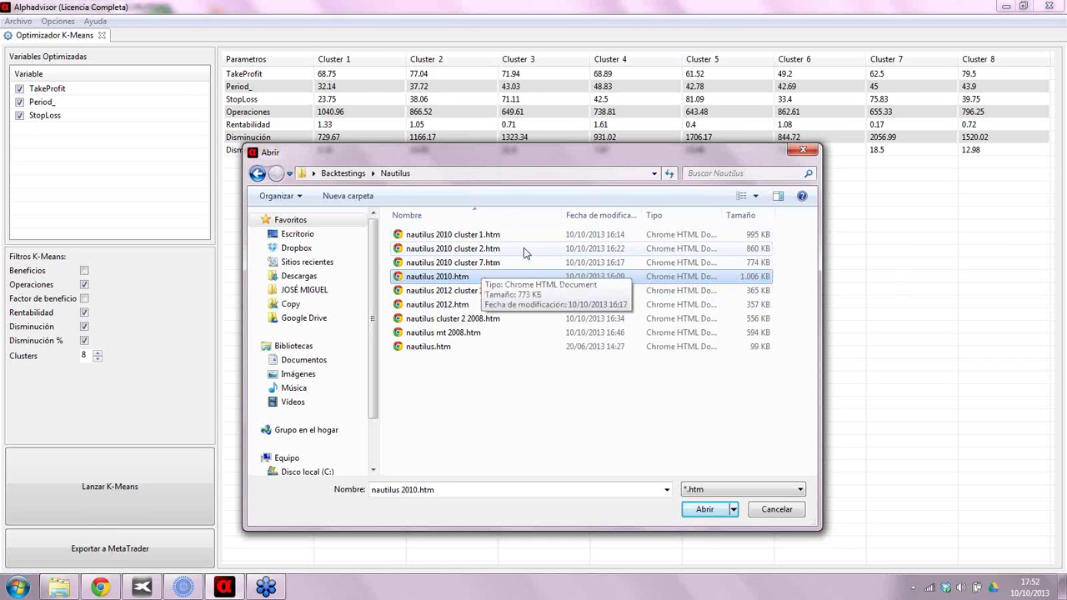
left_click(715, 510)
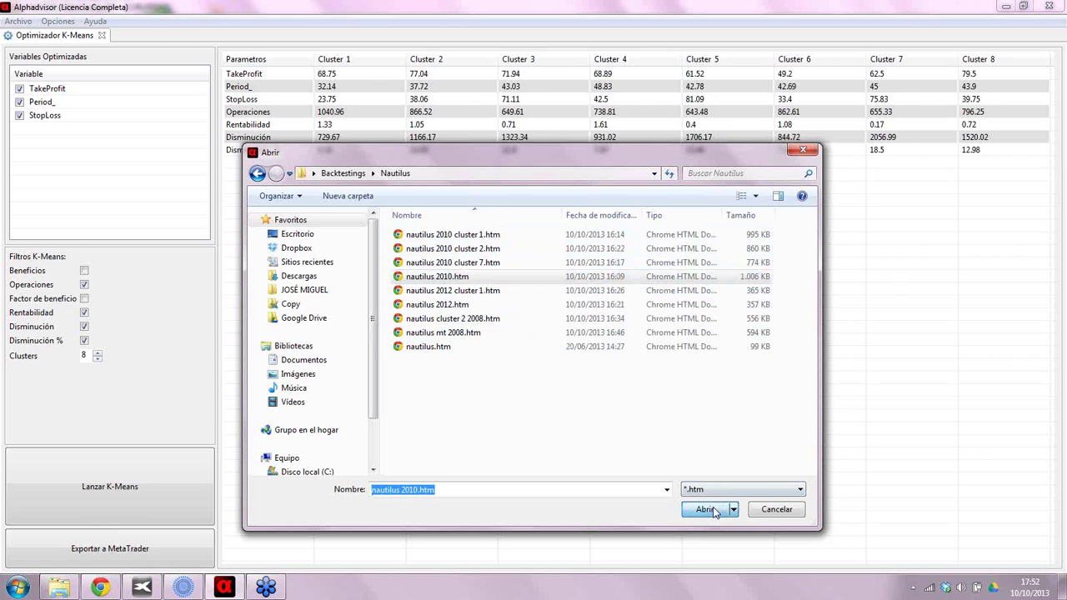
Open the nautilus 2010 cluster 2.htm report for analysis and display its statistics and balance chart
left_click(18, 22)
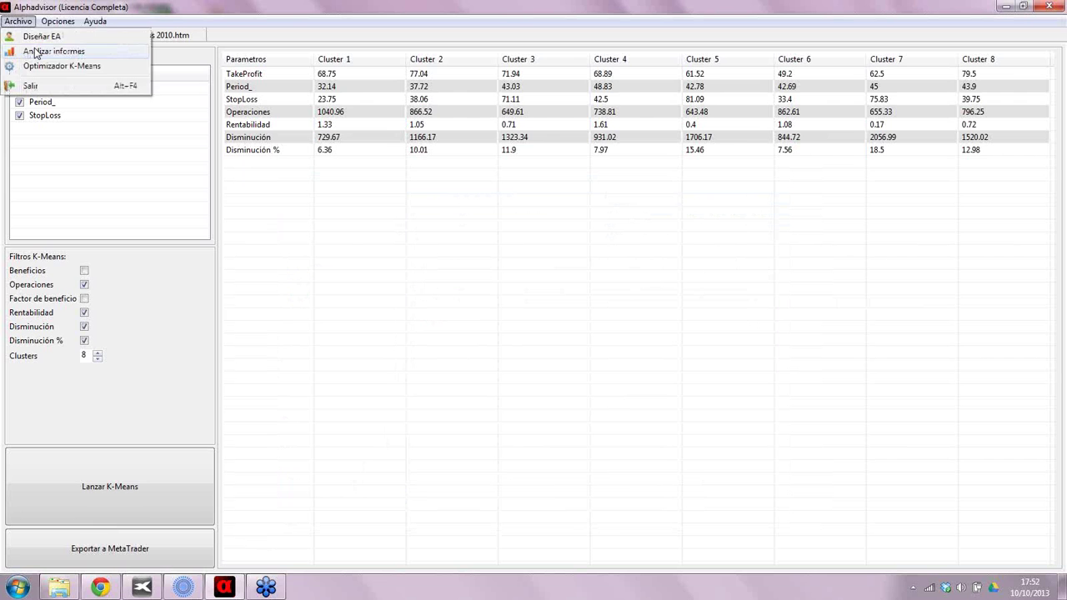
left_click(35, 52)
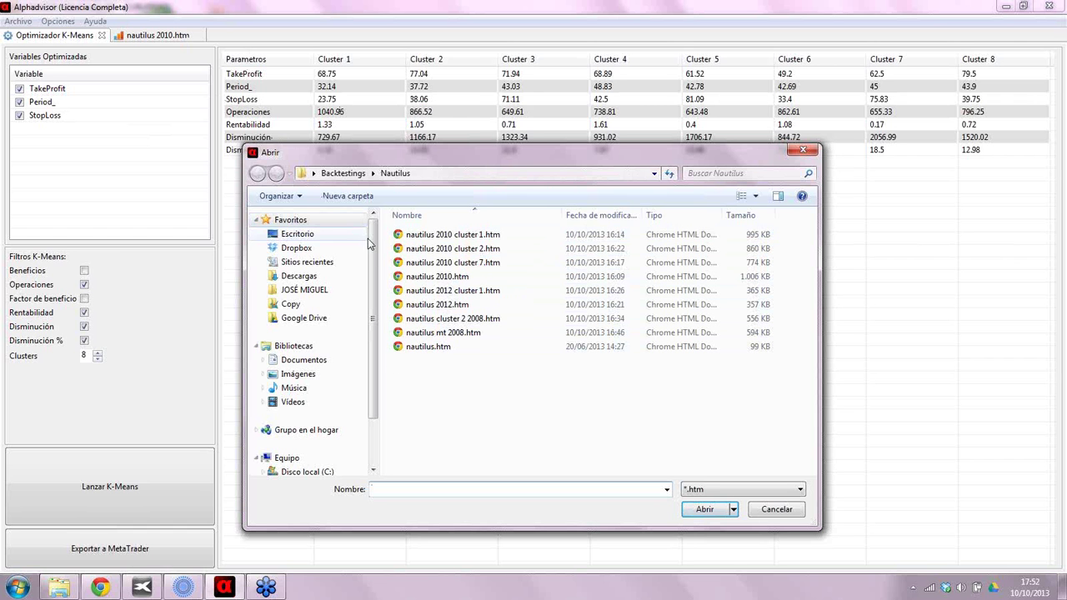
left_click(430, 249)
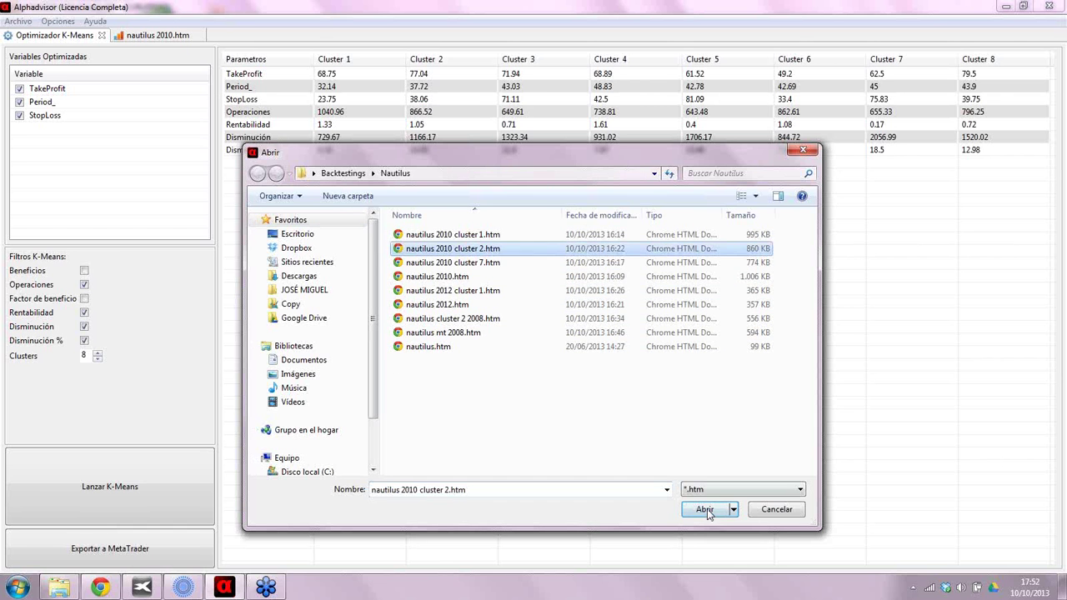
left_click(704, 509)
left_click(169, 40)
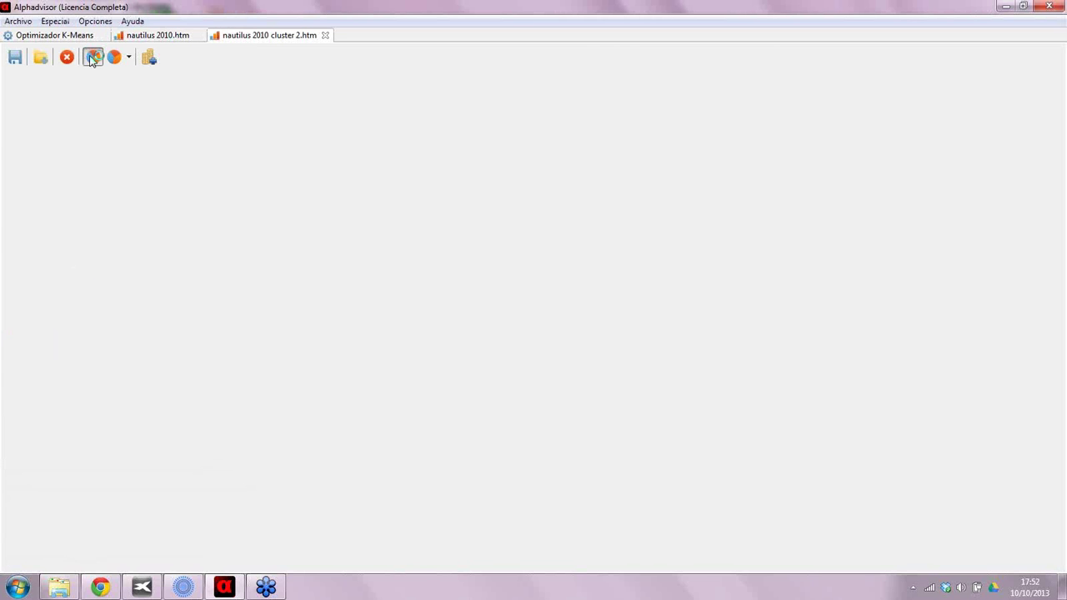
left_click(93, 58)
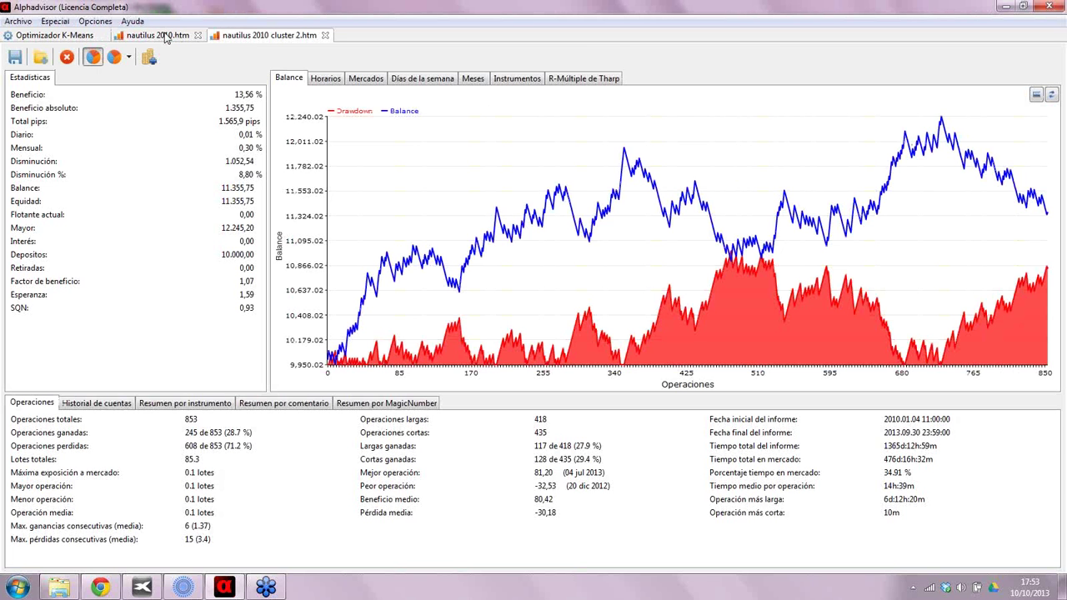
Compare the balance charts and statistics of the nautilus 2010 and nautilus 2010 cluster 2 reports, ending on nautilus 2010
left_click(166, 37)
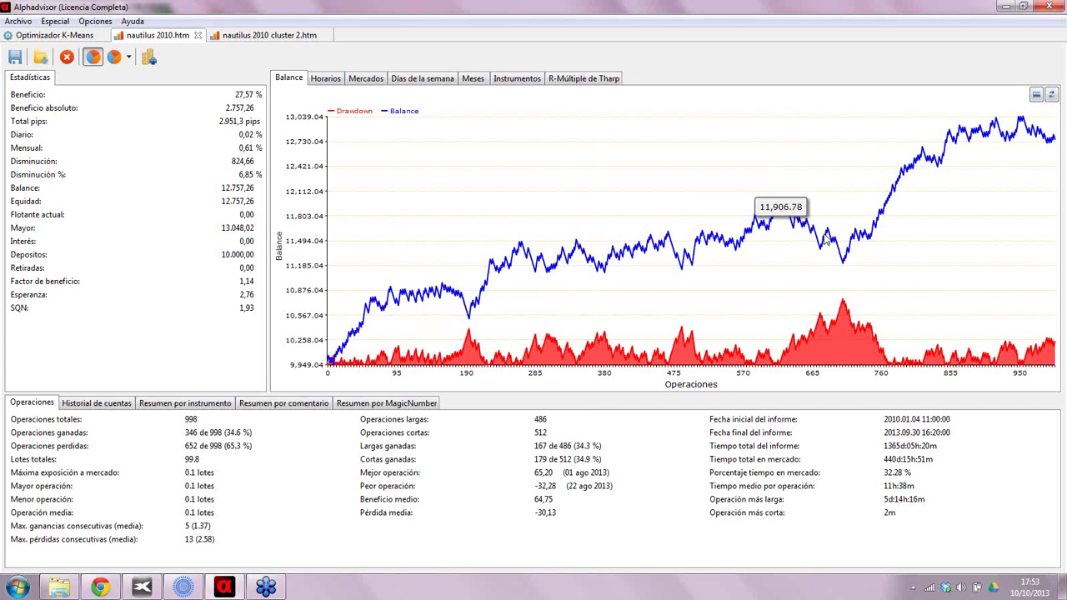
left_click(241, 38)
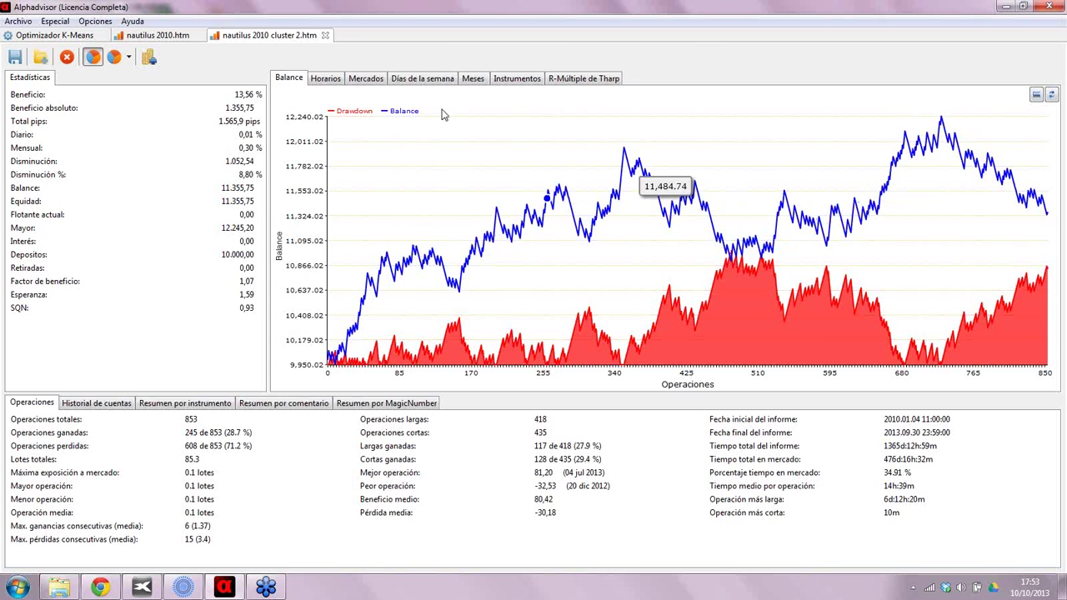
key("ctrl+shift+Tab")
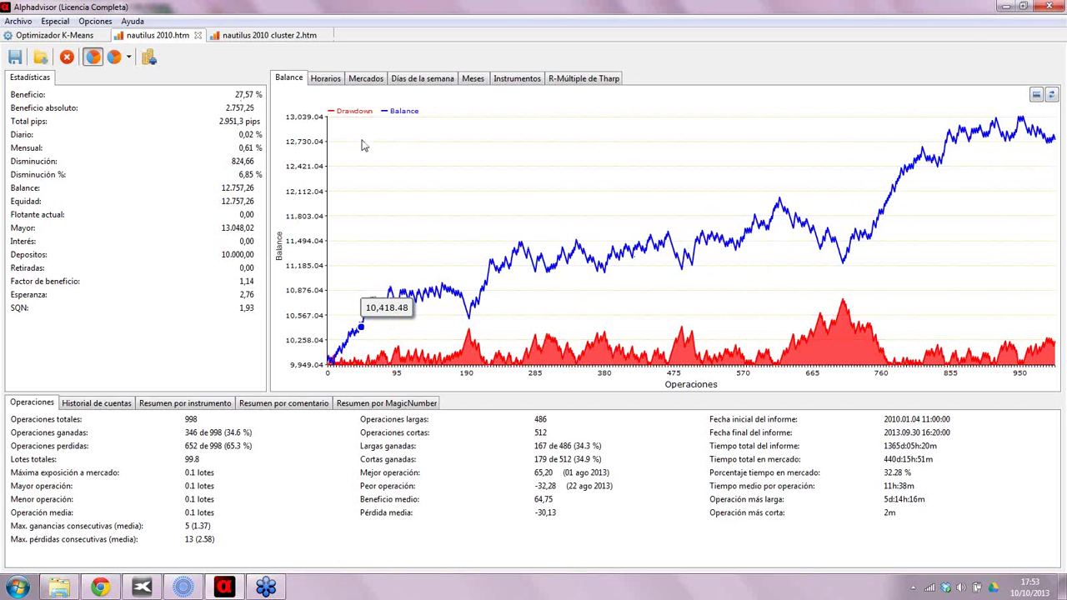
left_click(291, 35)
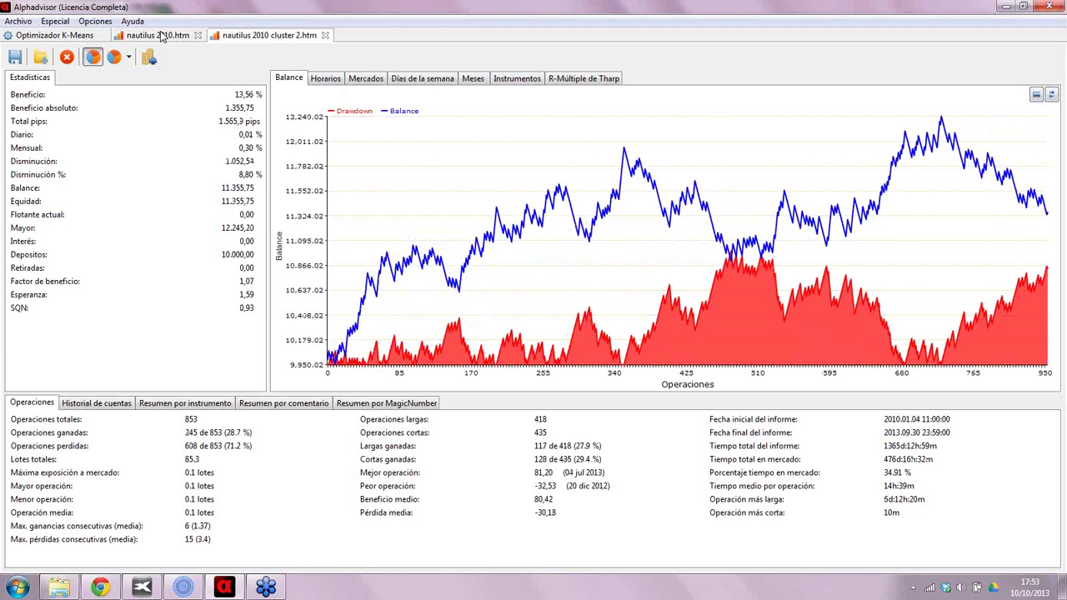
left_click(163, 36)
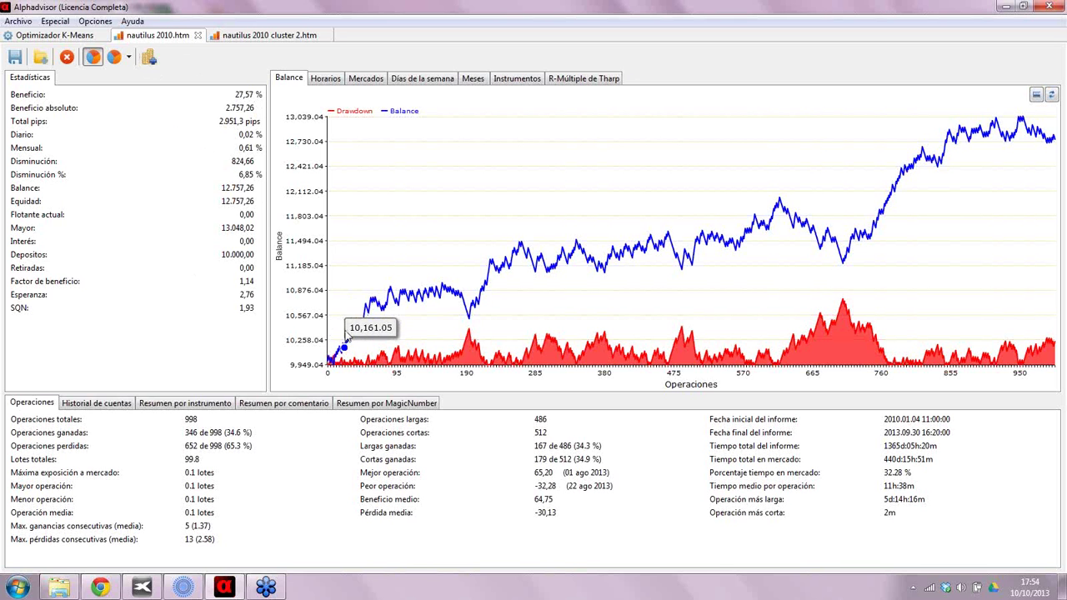
Check the Nautilus expert's input values in MetaTrader, close its properties and return to Alphadvisor
left_click(143, 589)
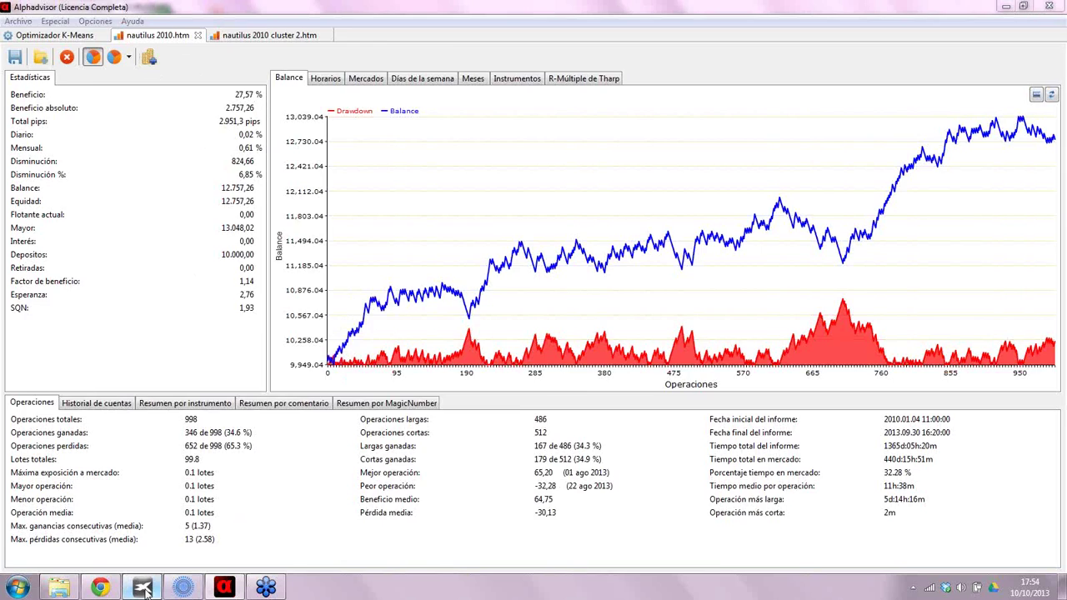
key("F7")
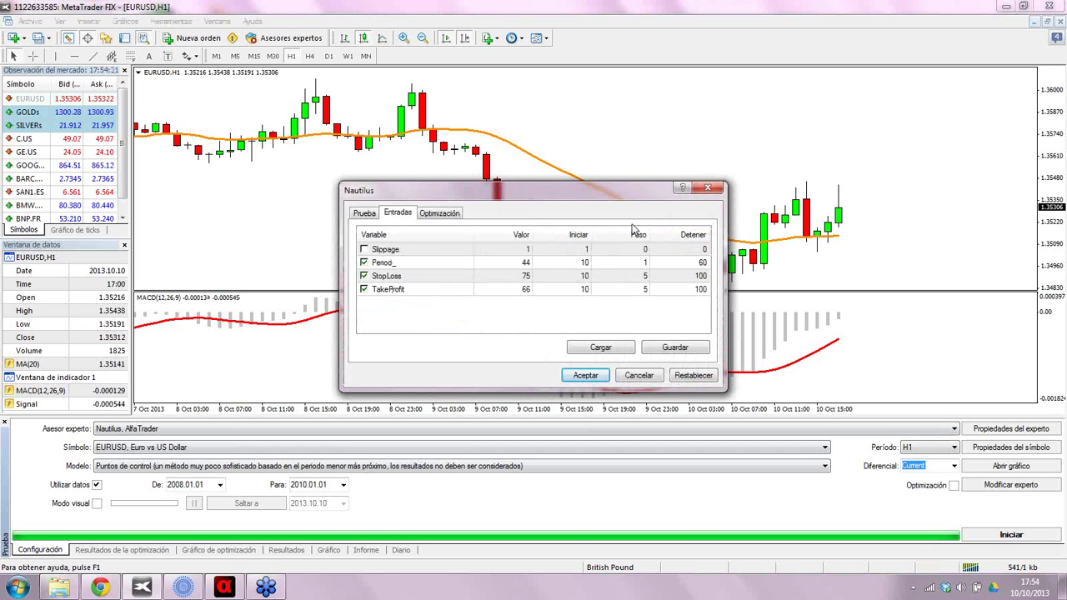
left_click(709, 190)
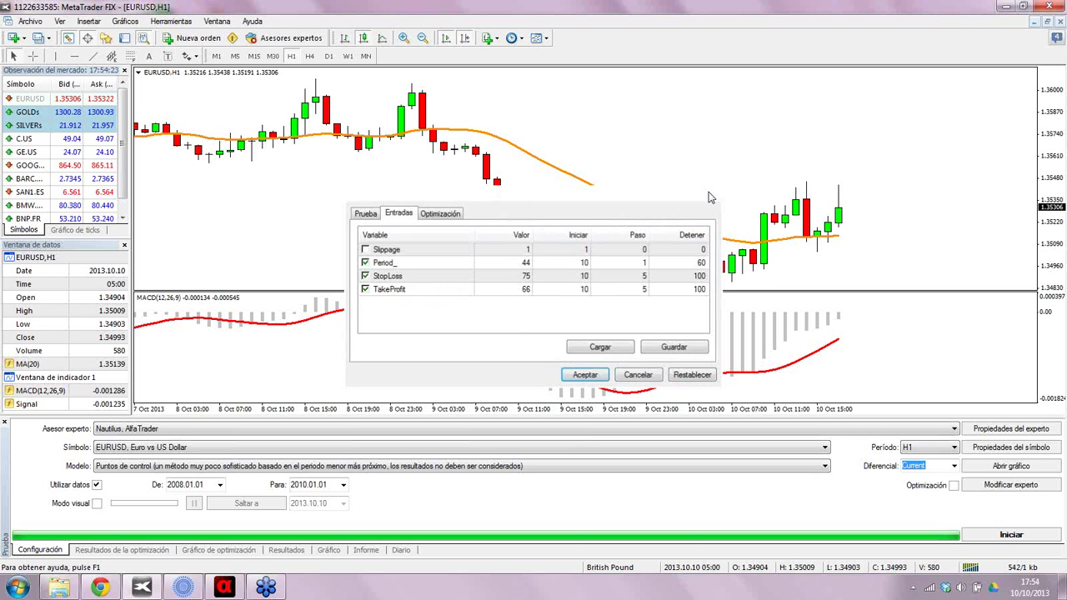
left_click(102, 587)
key("alt+Tab")
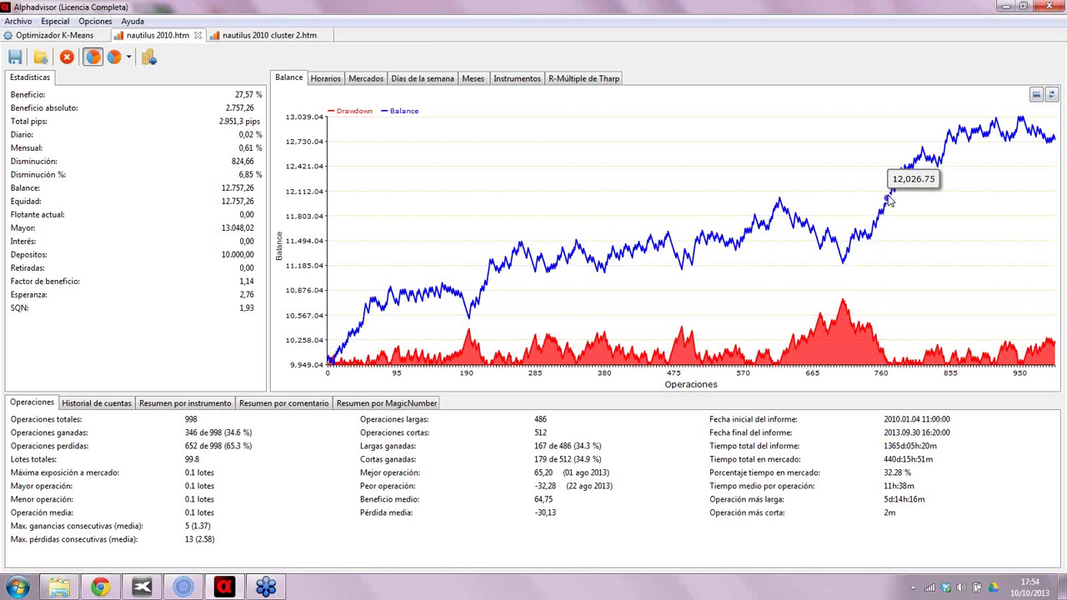
Open the nautilus mt 2008.htm backtest report for analysis alongside the two open reports
left_click(23, 22)
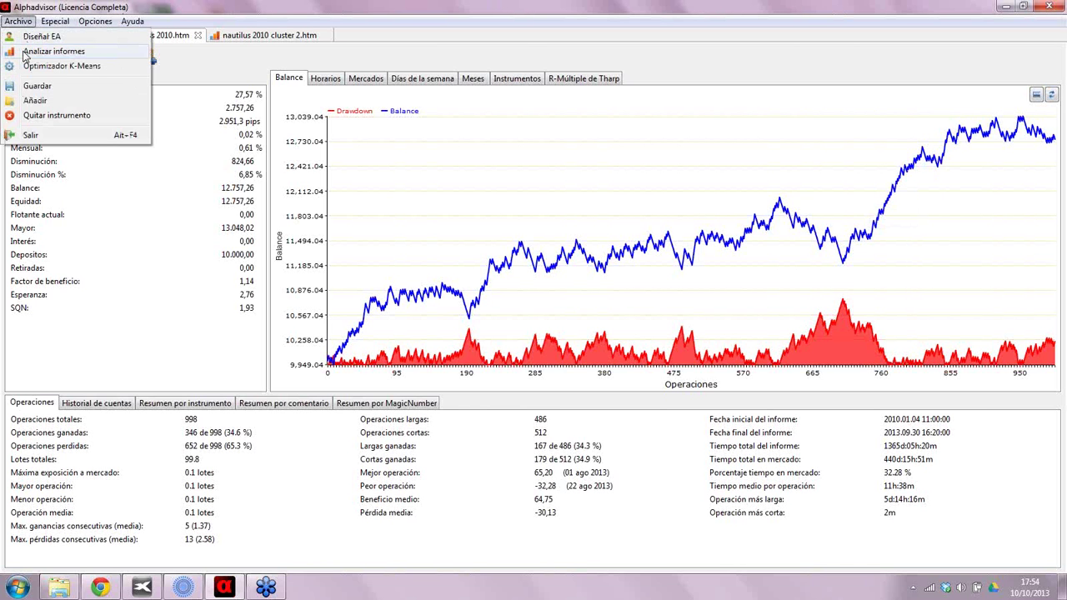
left_click(25, 53)
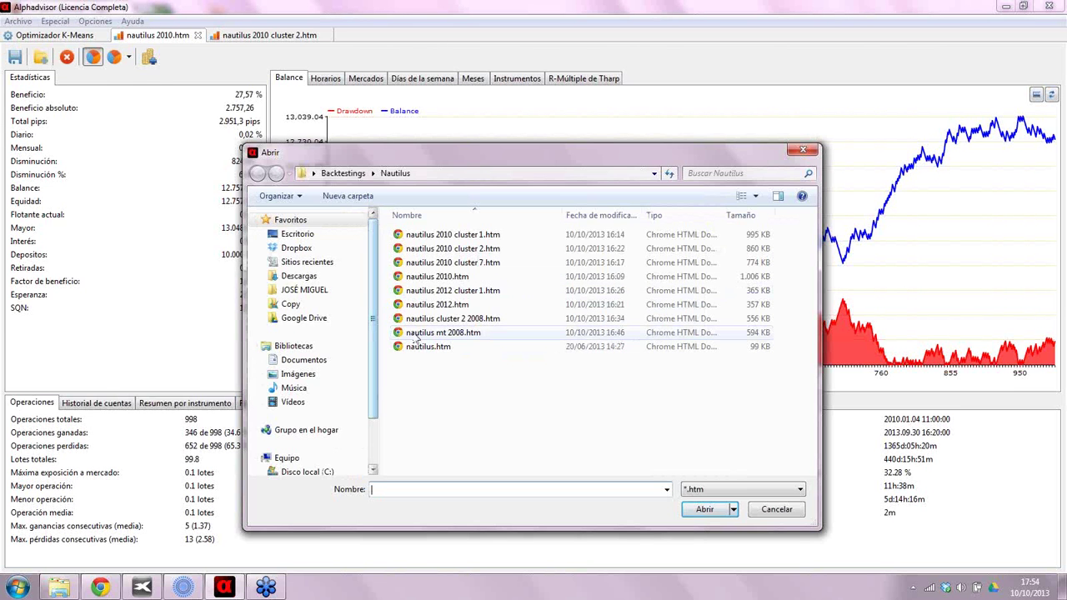
left_click(459, 322)
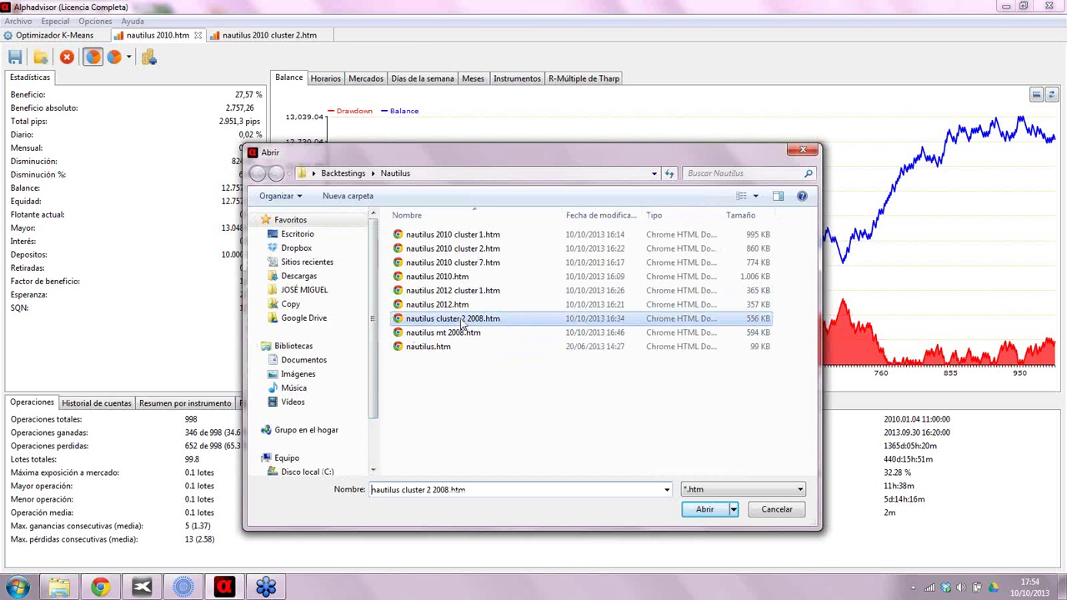
left_click(443, 332)
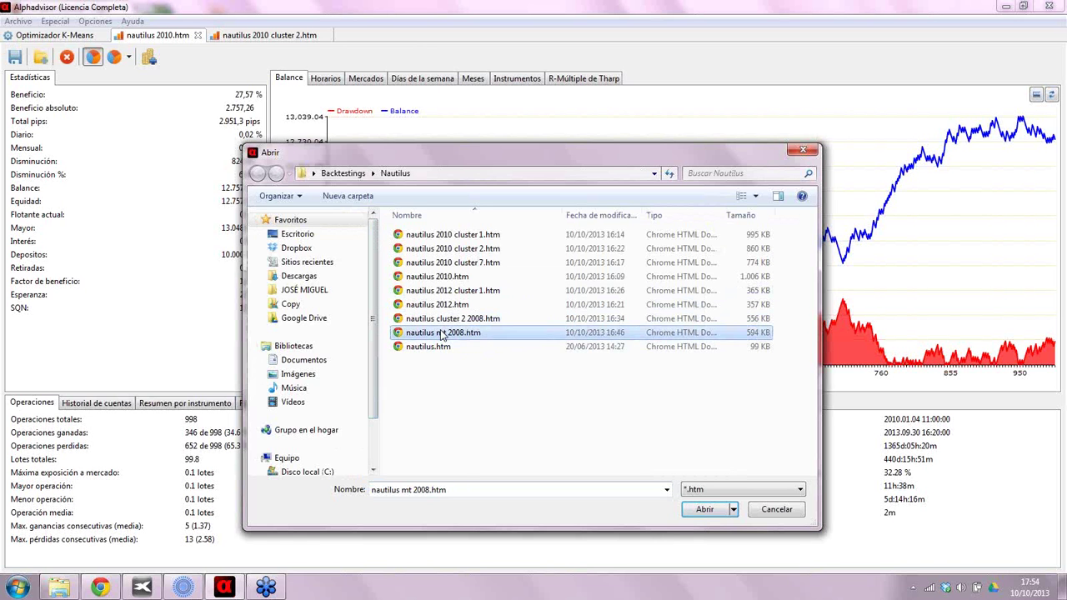
left_click(705, 509)
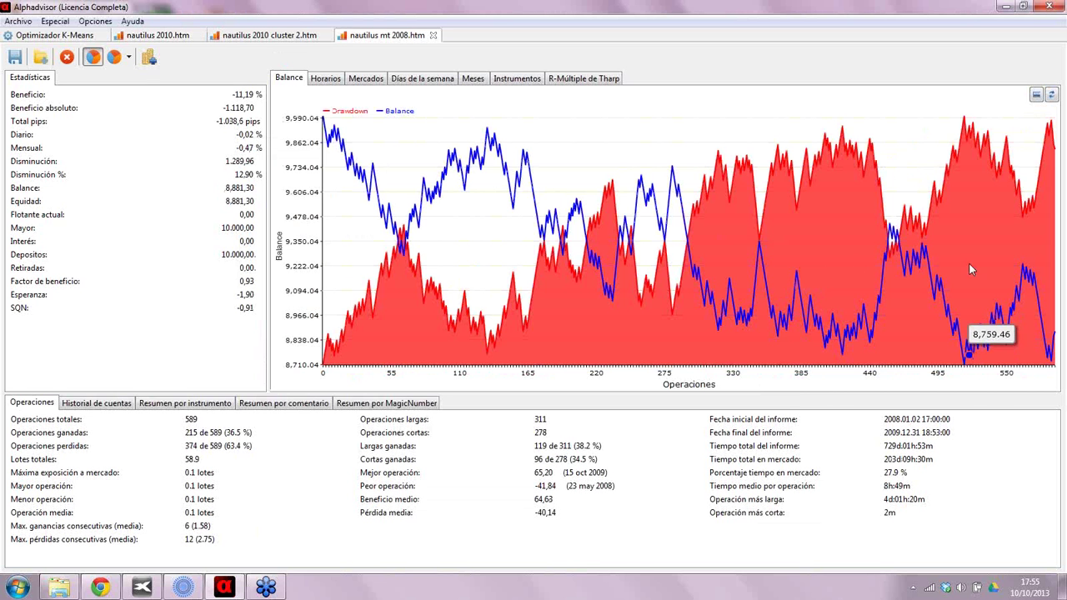
Compare nautilus mt 2008 with the two 2010 reports, check the K-Means cluster table, and return to nautilus mt 2008
left_click(158, 37)
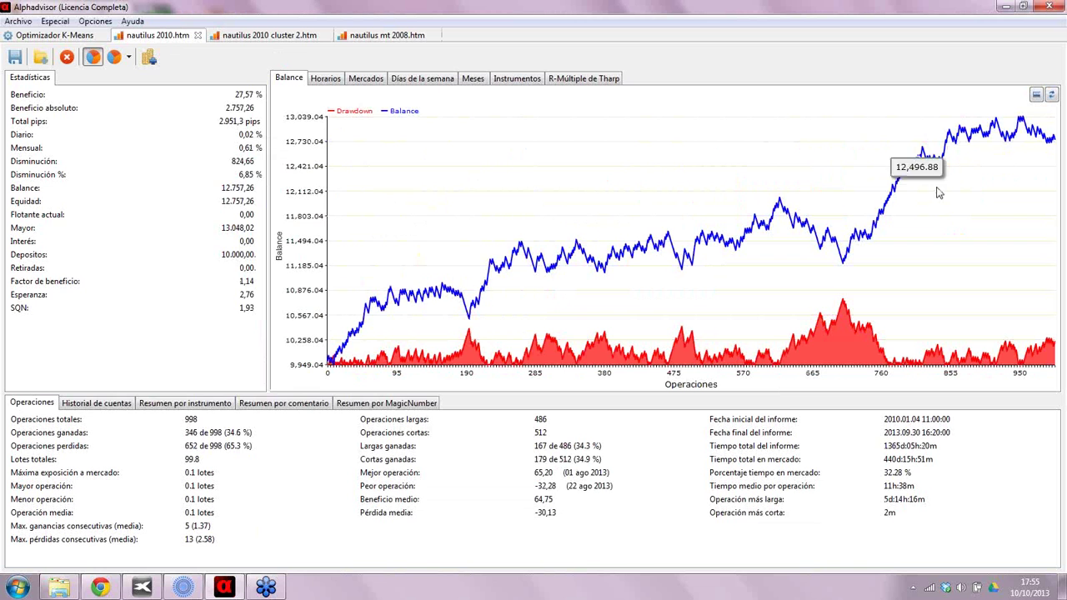
left_click(384, 35)
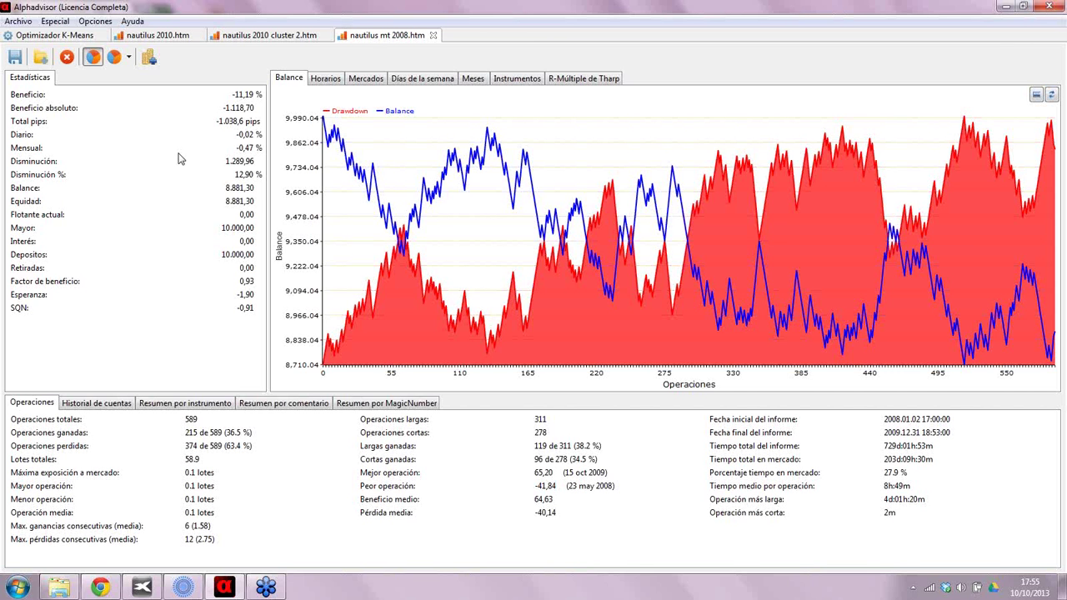
left_click(259, 38)
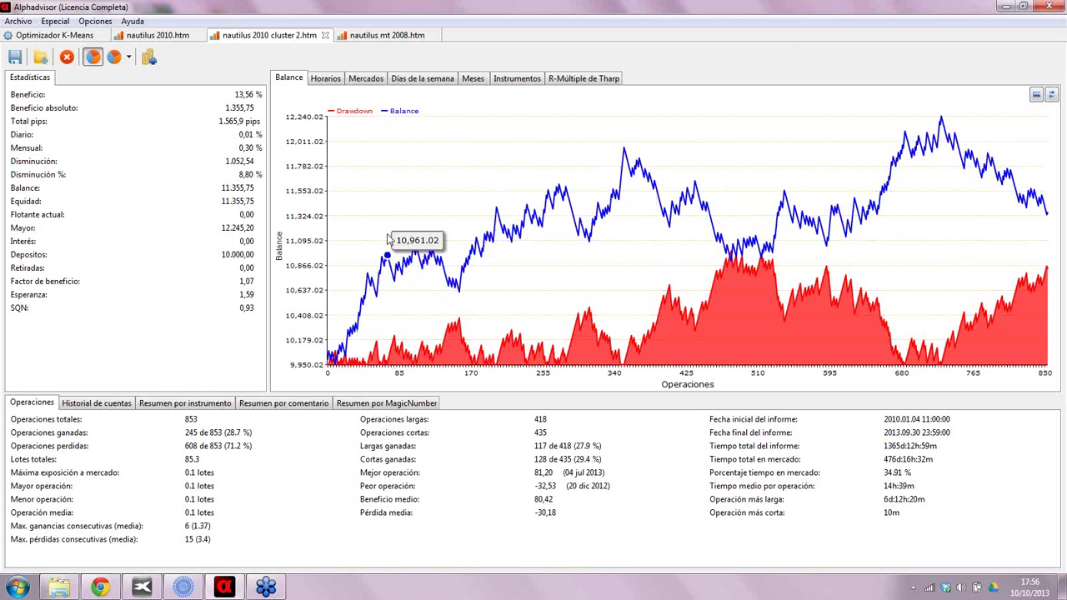
left_click(384, 35)
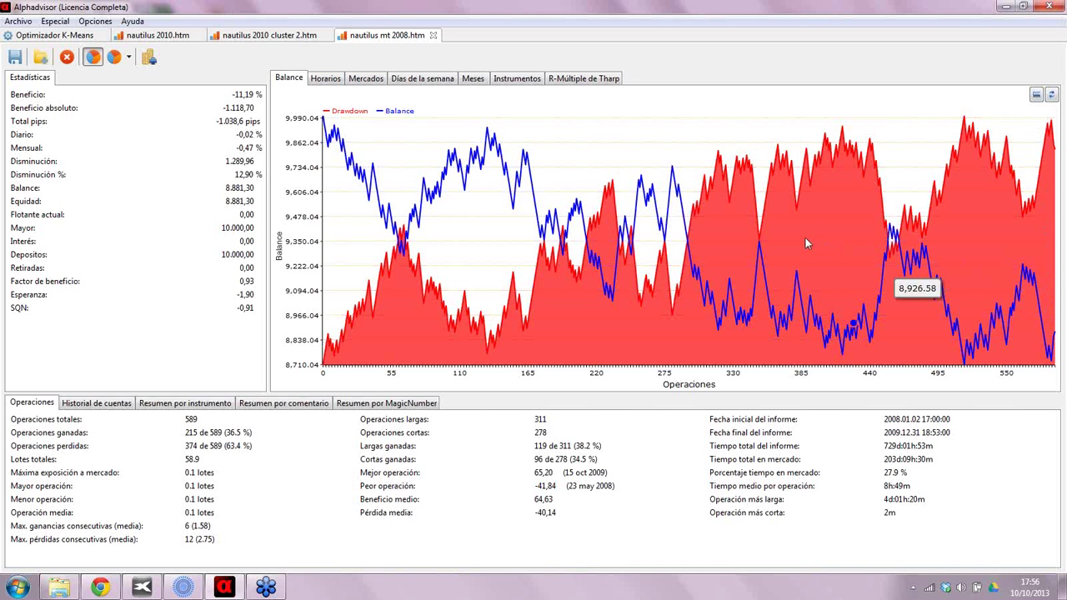
left_click(29, 36)
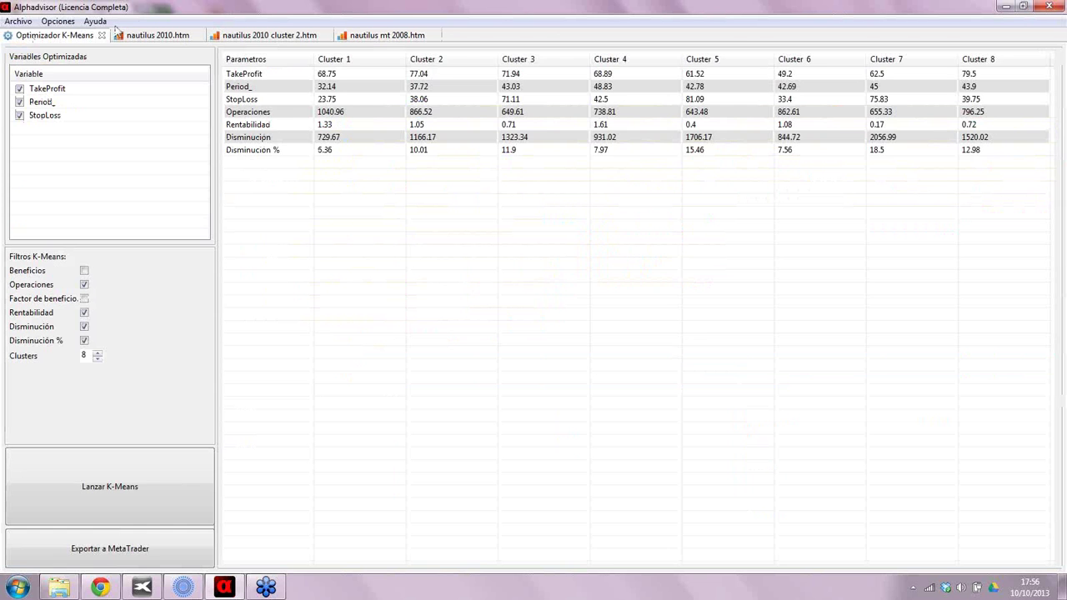
left_click(350, 37)
Try to open the nautilus cluster 2 2008.htm backtest report for analysis alongside the reports already open
left_click(10, 24)
left_click(34, 38)
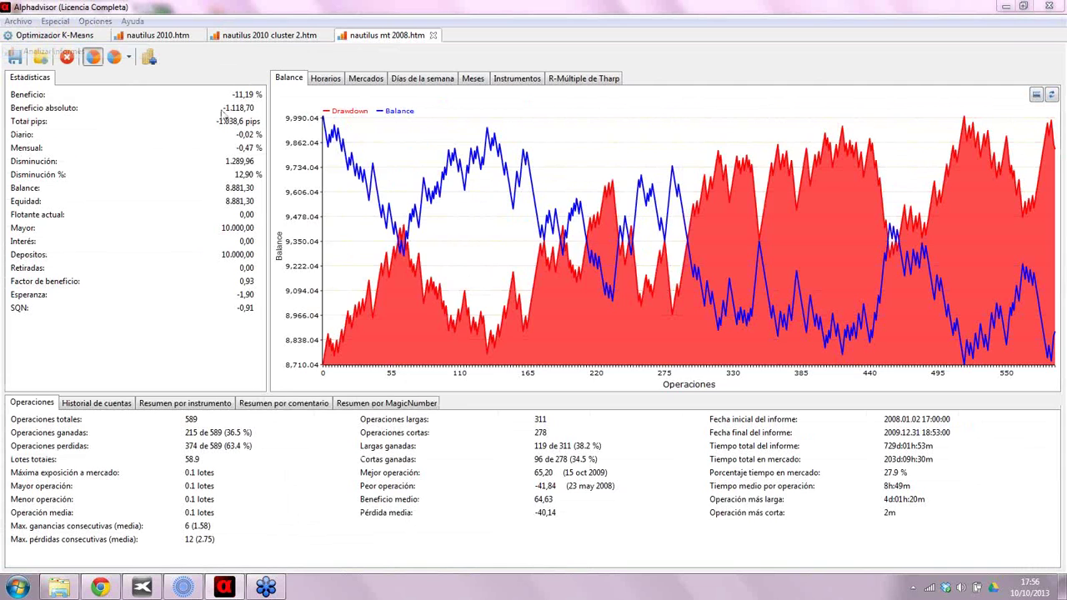
left_click(459, 320)
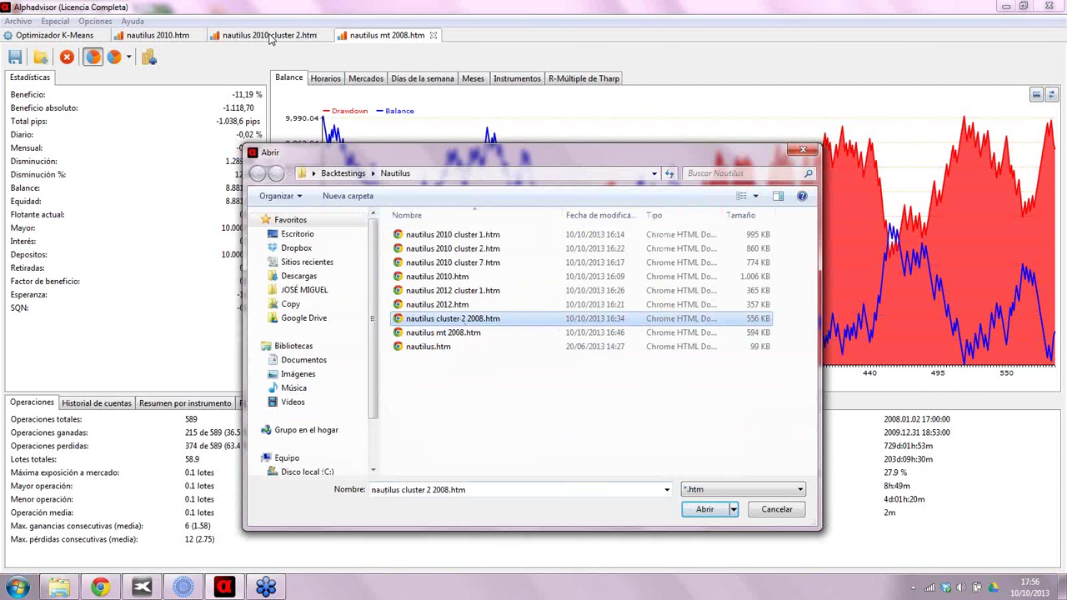
left_click(703, 511)
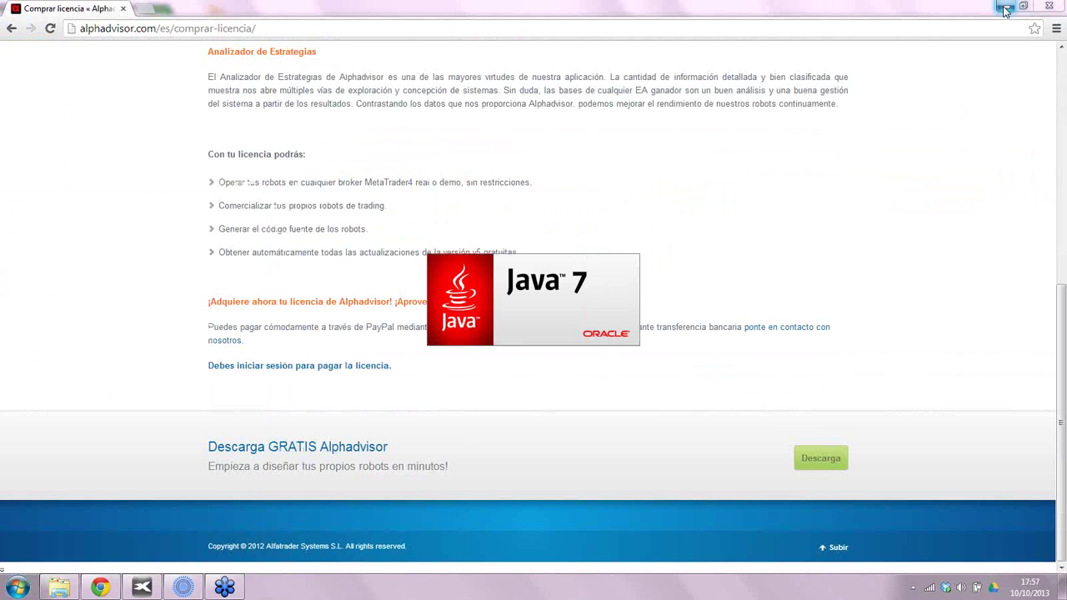
Clear the browser from view, start report analysis from the Alphadvisor start window and open nautilus mt 2008.htm
left_click(1005, 7)
left_click(1005, 7)
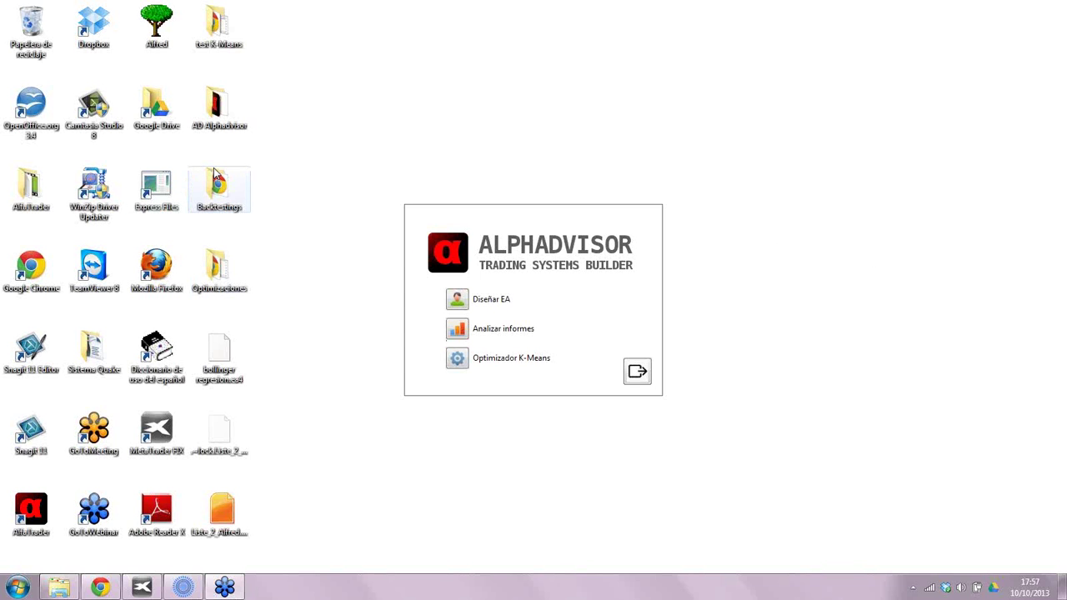
left_click(459, 332)
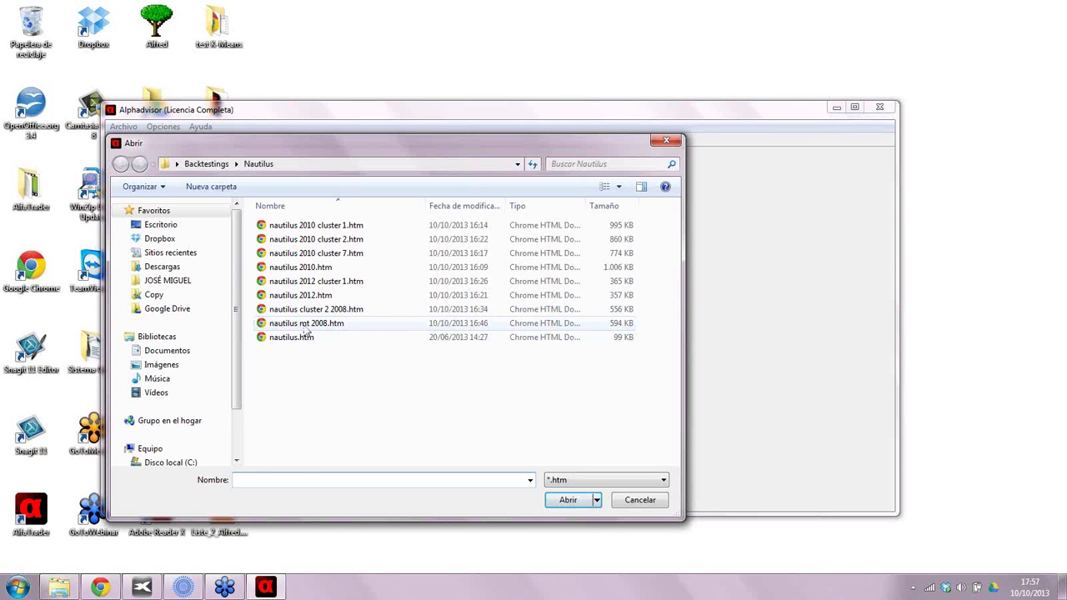
left_click(338, 323)
left_click(562, 502)
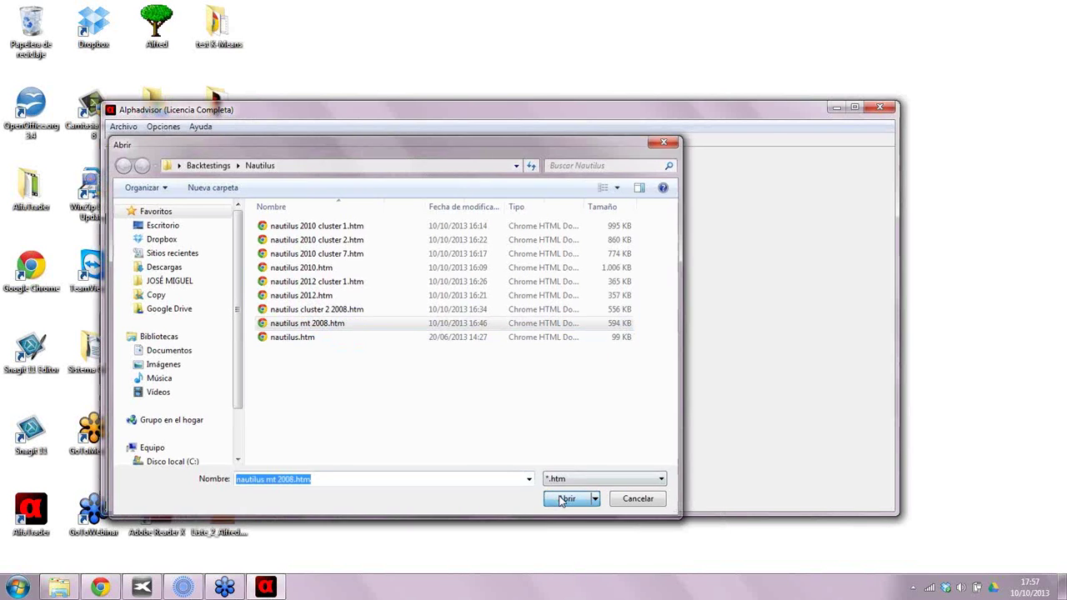
Open nautilus cluster 2 2008.htm as a second report for analysis and maximize the Alphadvisor window
left_click(123, 127)
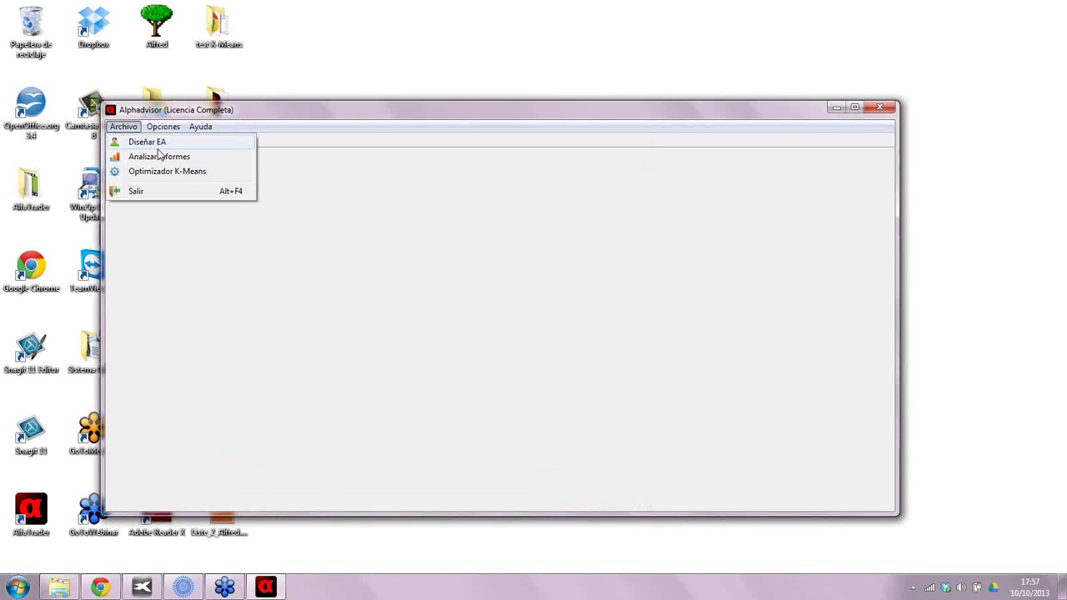
left_click(160, 156)
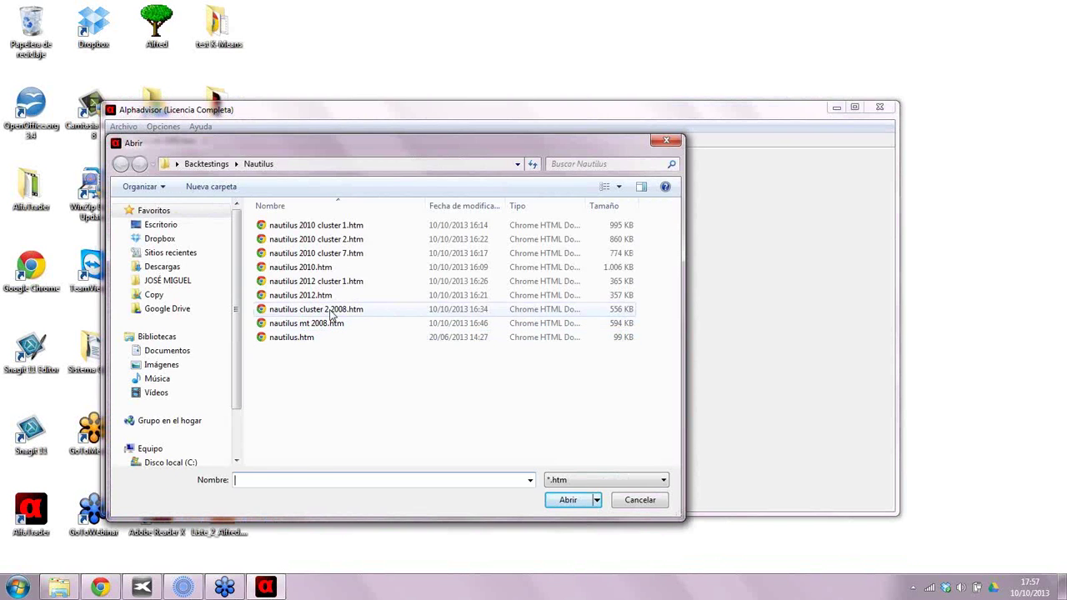
left_click(332, 310)
left_click(561, 500)
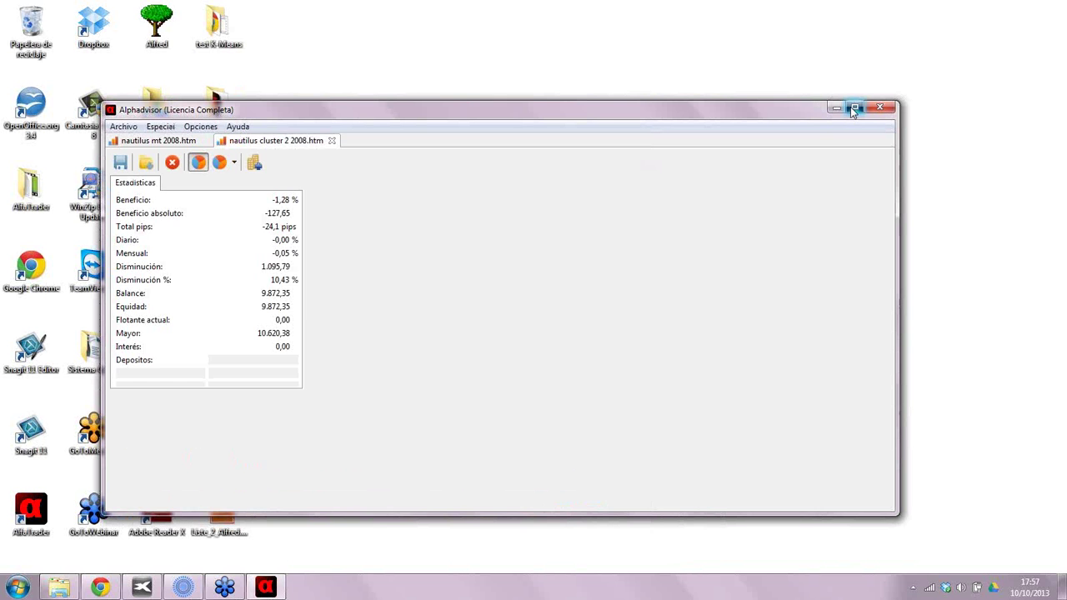
left_click(853, 108)
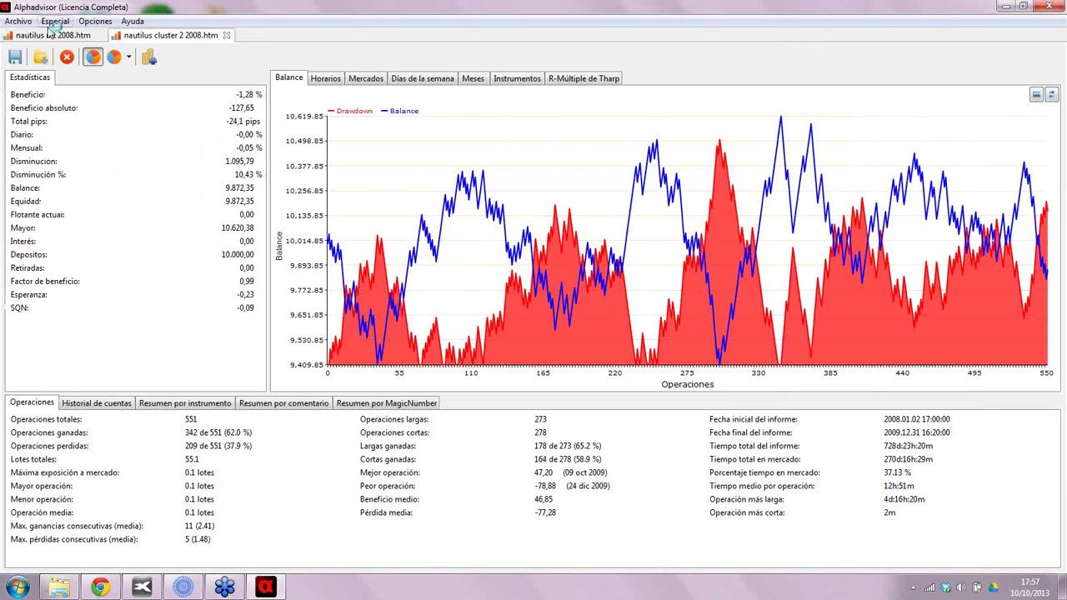
Close the nautilus mt 2008 report and open nautilus 2010 cluster 2.htm for analysis
left_click(50, 33)
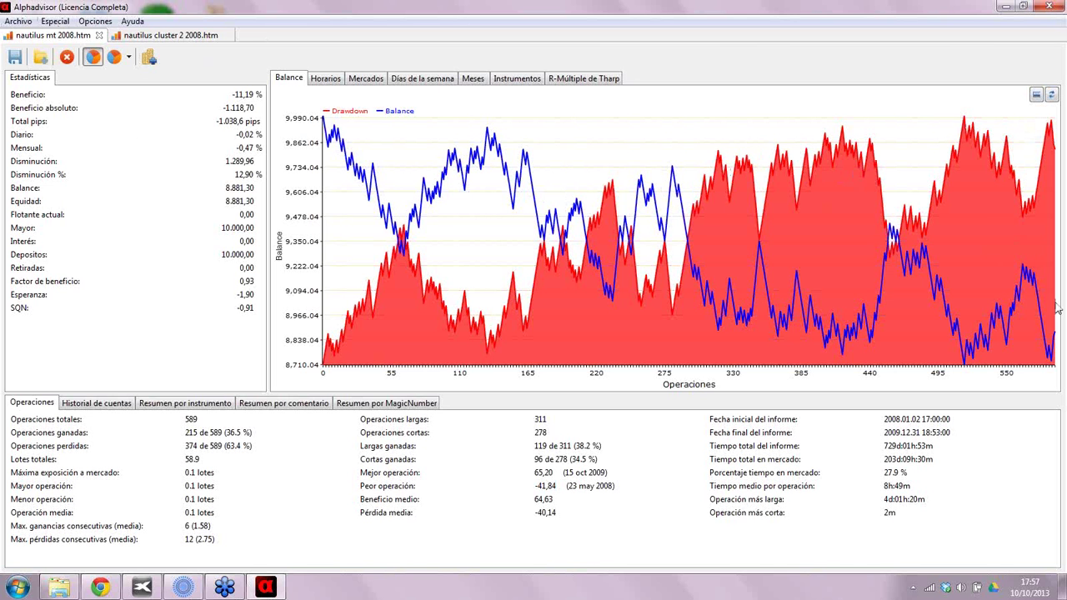
left_click(98, 35)
left_click(18, 21)
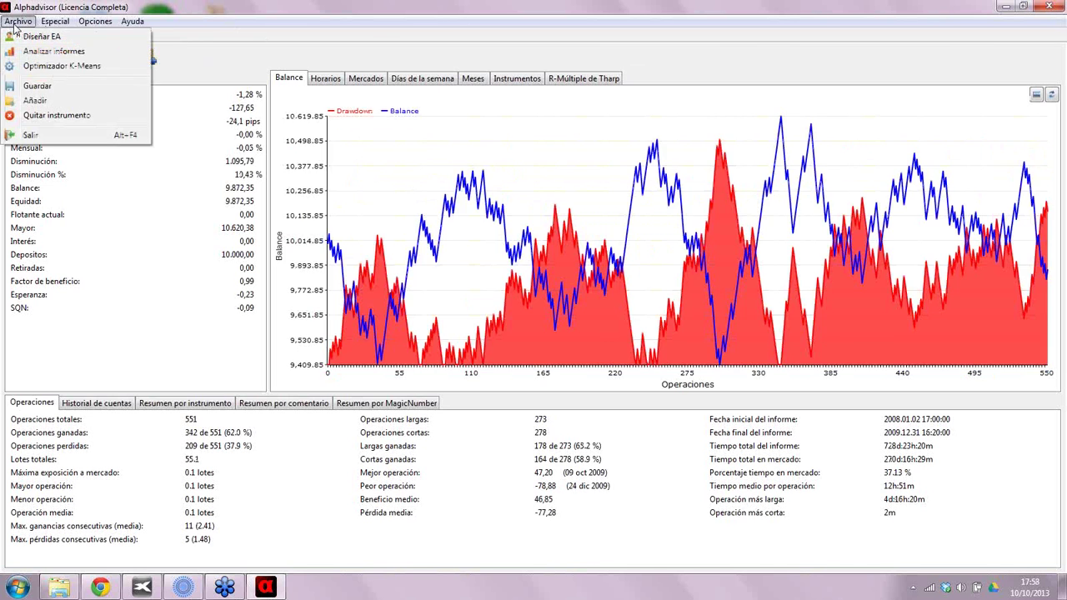
left_click(53, 52)
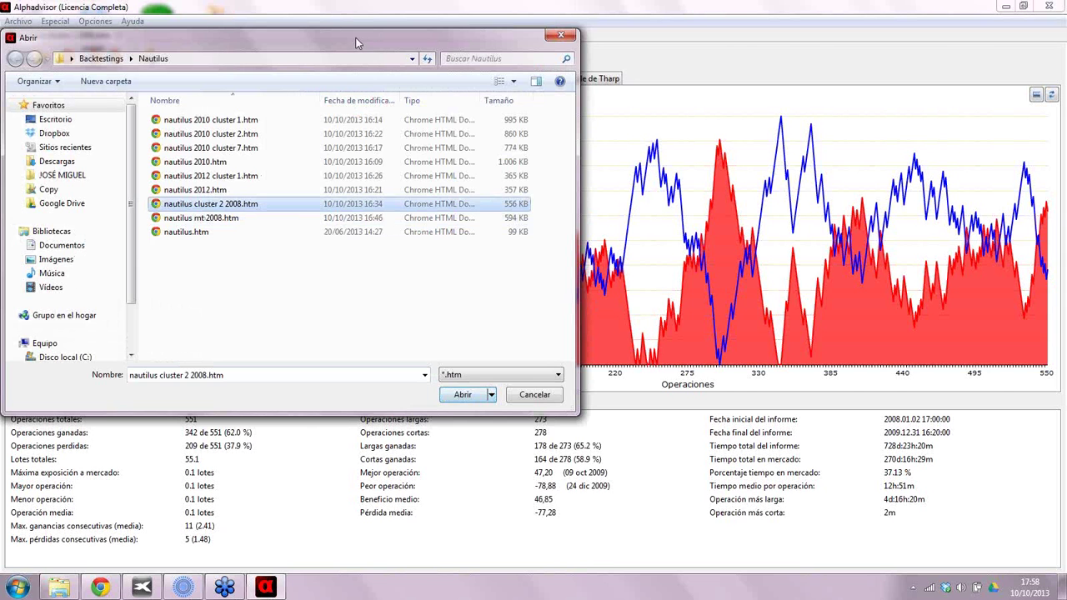
left_click_drag(356, 42, 550, 96)
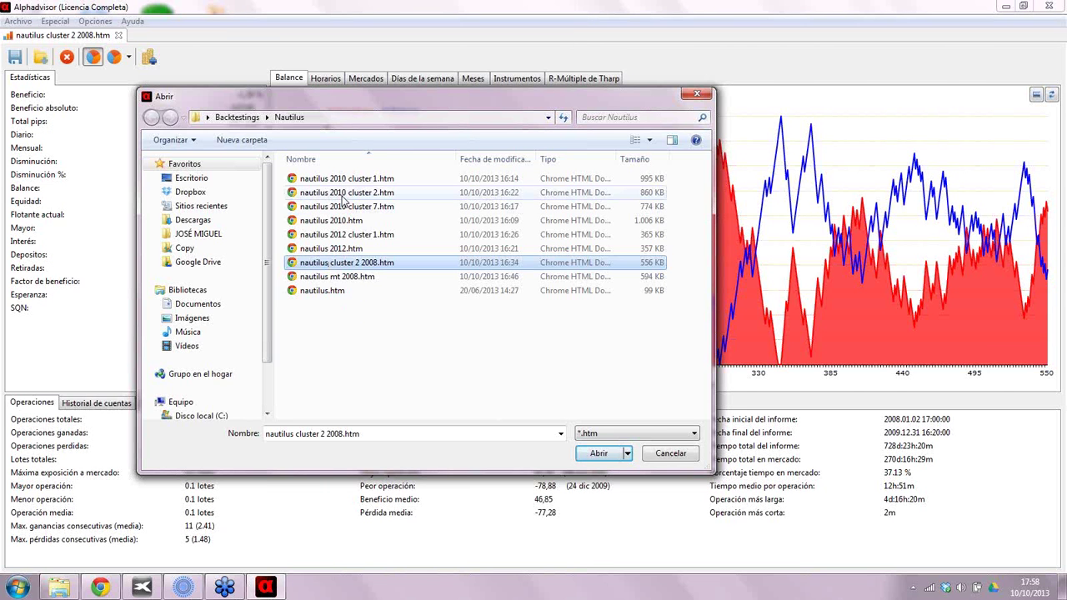
left_click(343, 194)
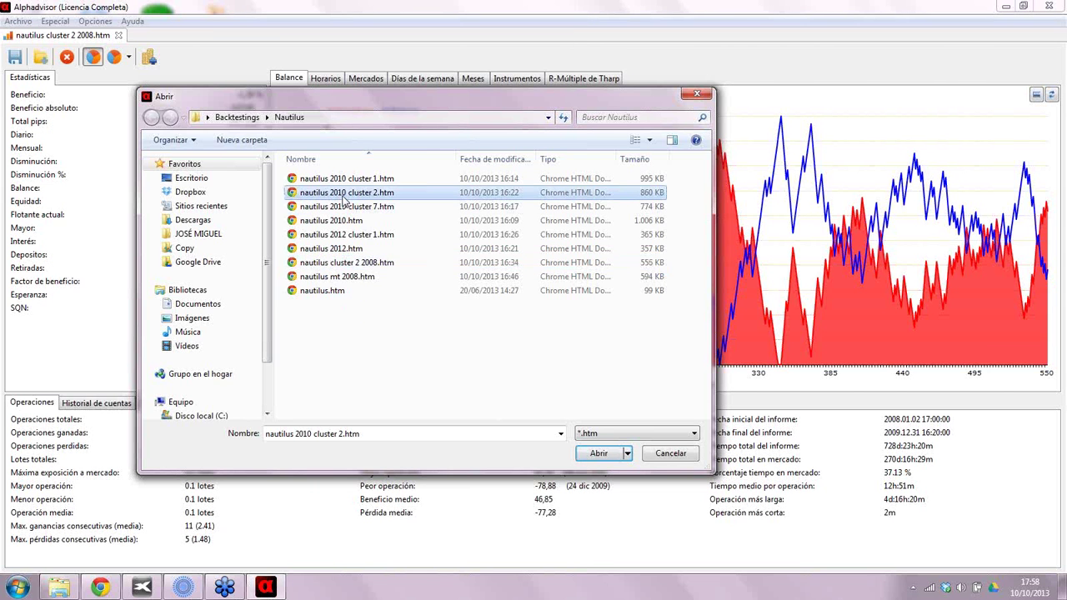
left_click(597, 455)
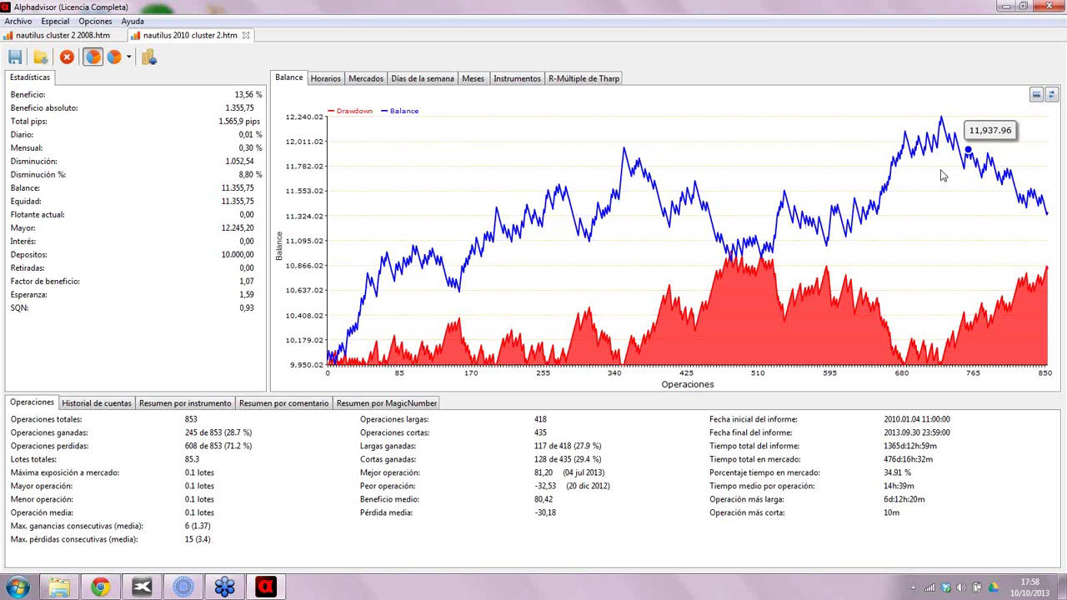
Review the nautilus cluster 2 2008 balance chart and reopen nautilus mt 2008.htm as a third report
left_click(84, 36)
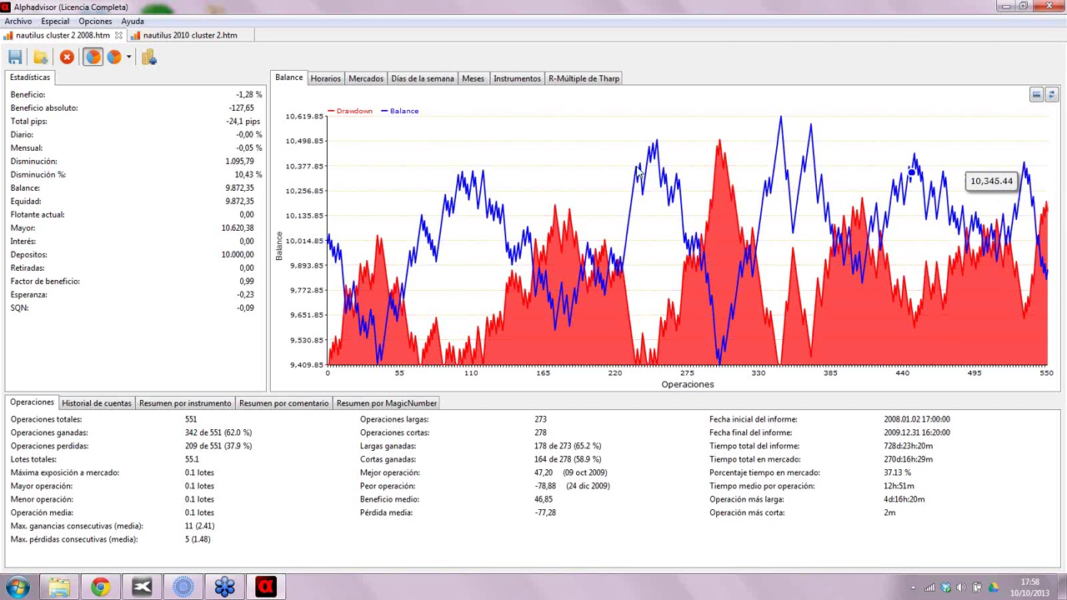
left_click(18, 21)
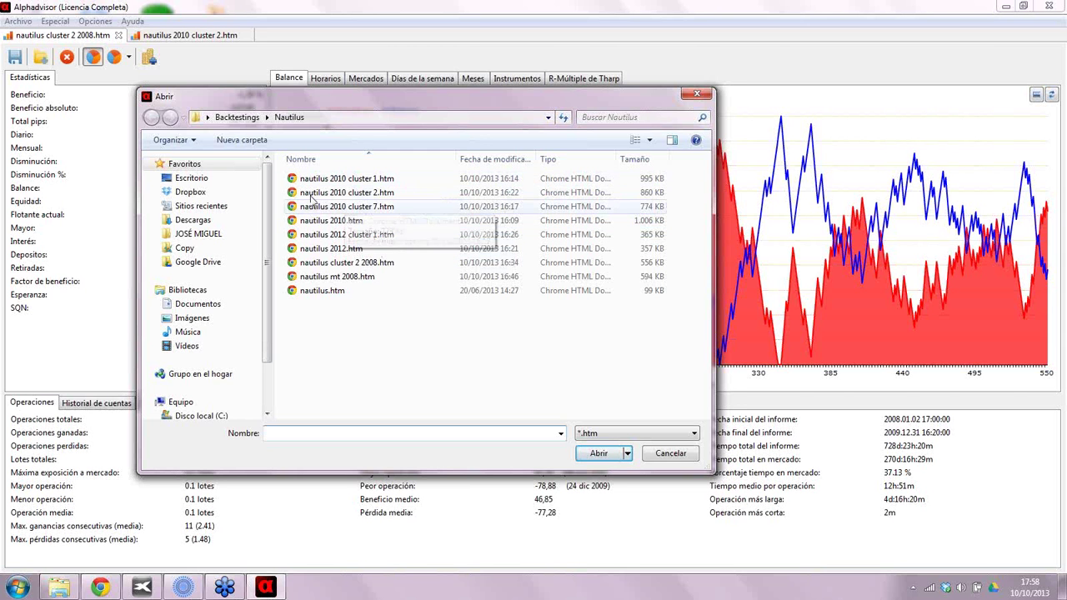
left_click(346, 208)
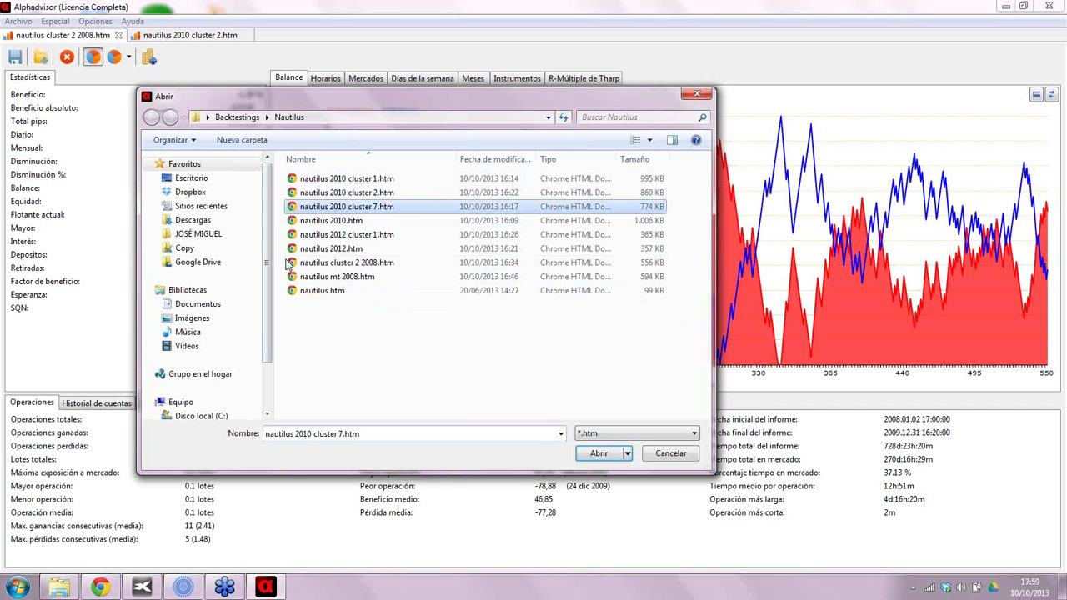
left_click(345, 264)
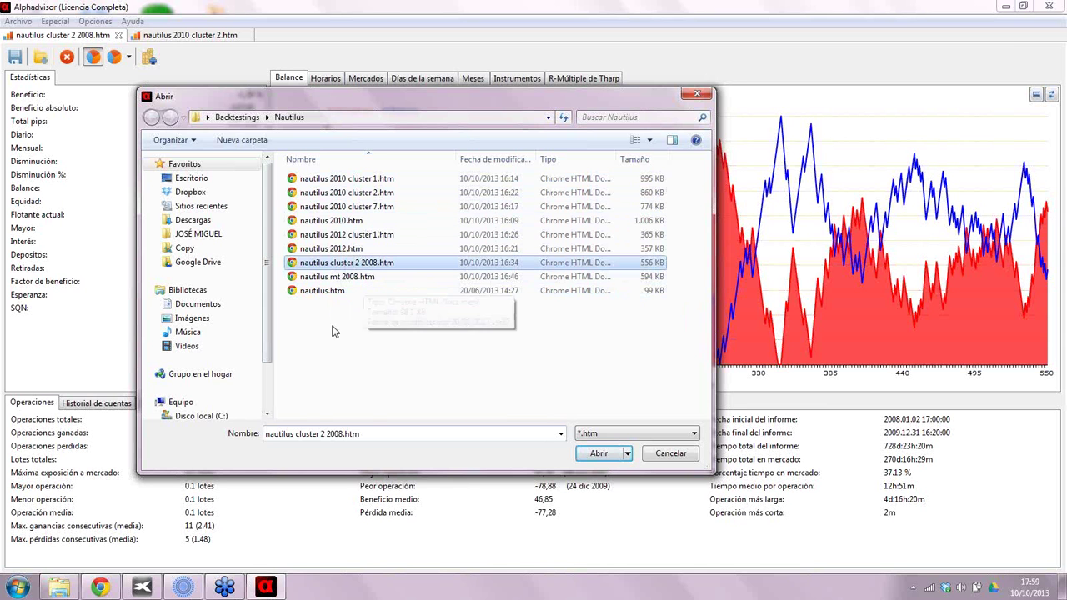
left_click(333, 278)
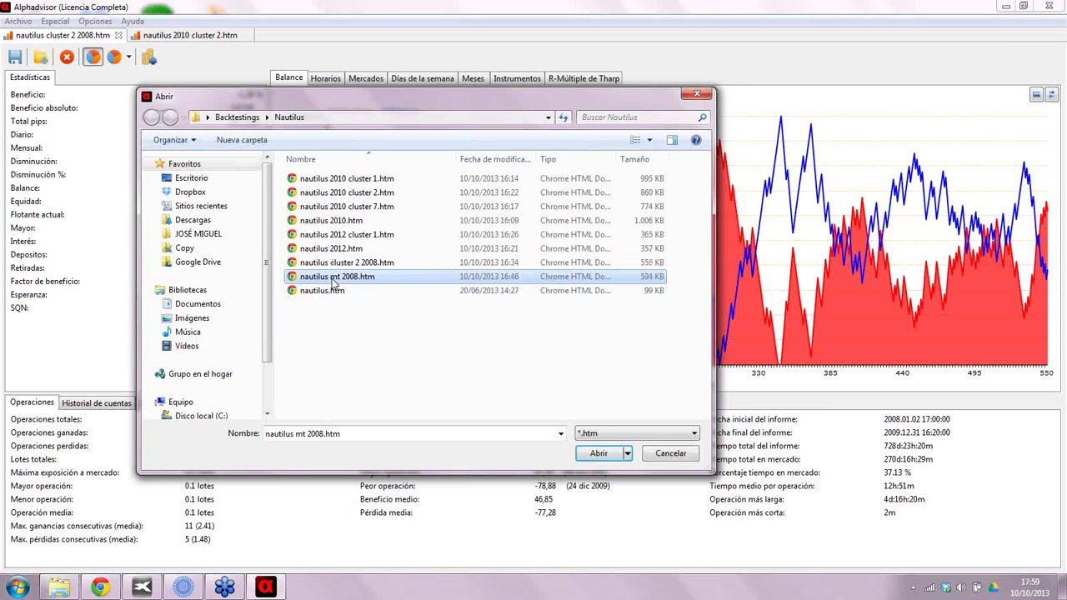
left_click(598, 453)
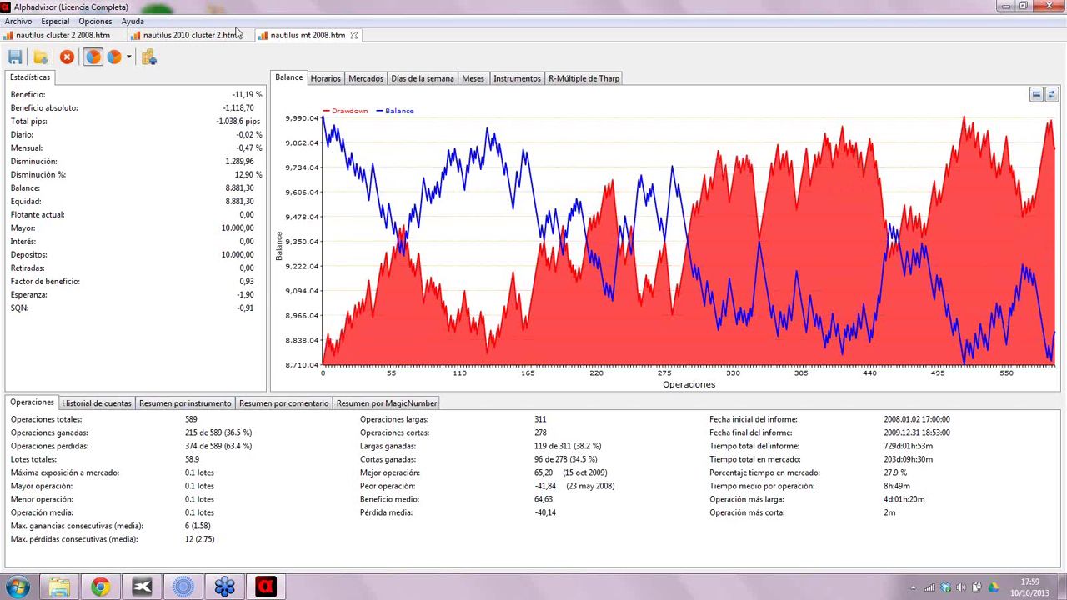
Compare the balance charts and statistics of nautilus cluster 2 2008 and nautilus 2010 cluster 2, ending on the 2010 report
left_click(67, 35)
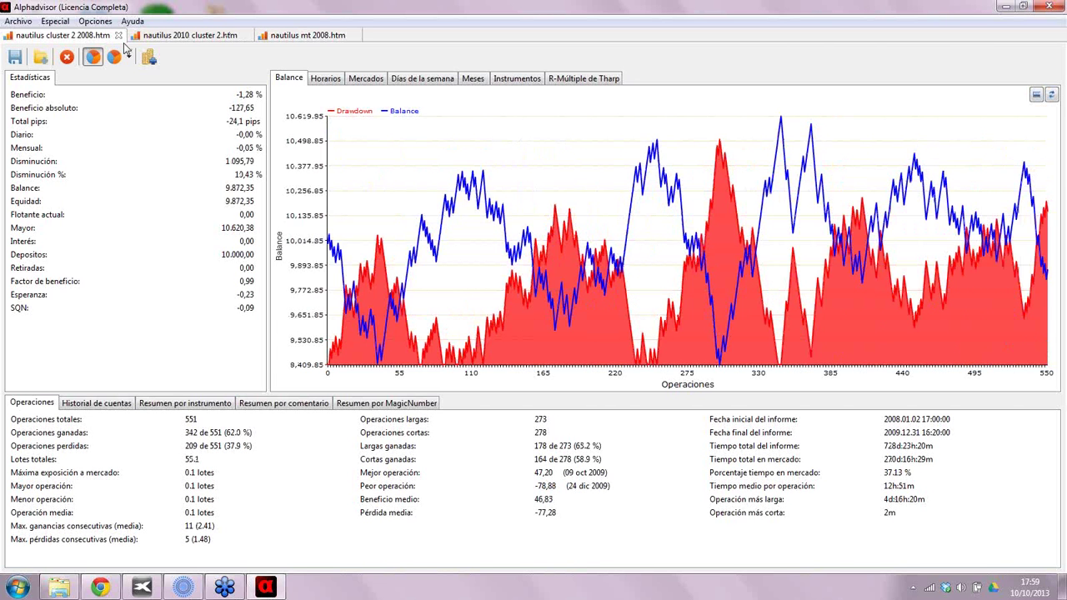
left_click(198, 38)
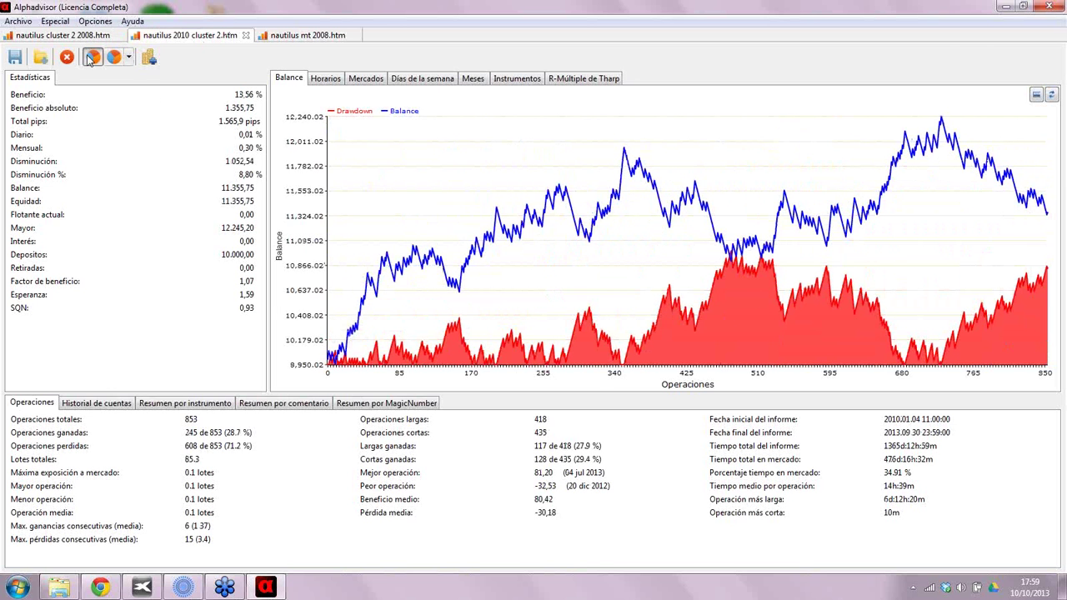
left_click(62, 35)
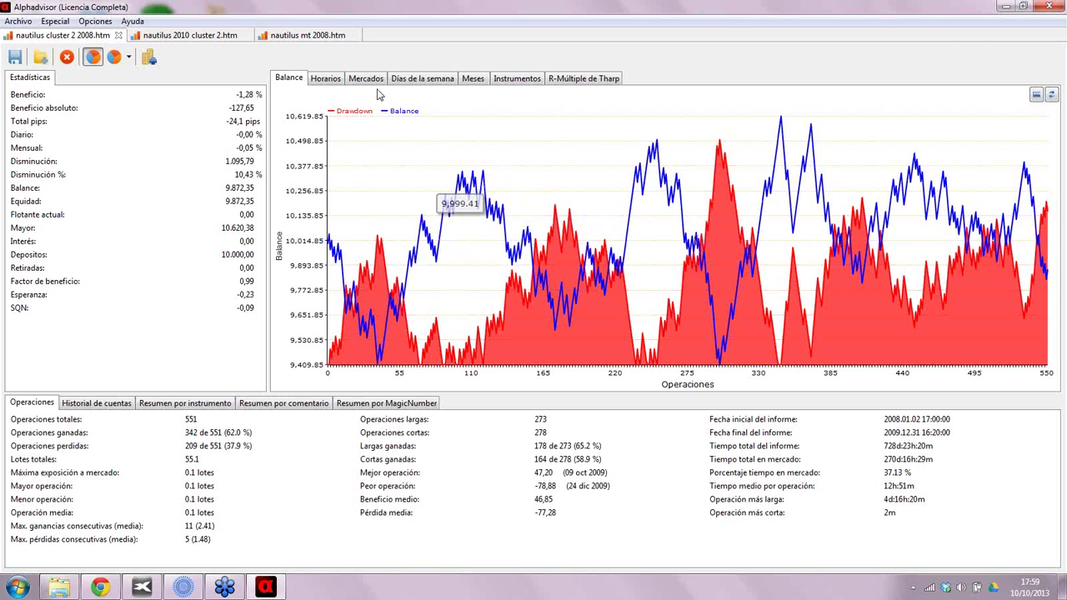
left_click(199, 36)
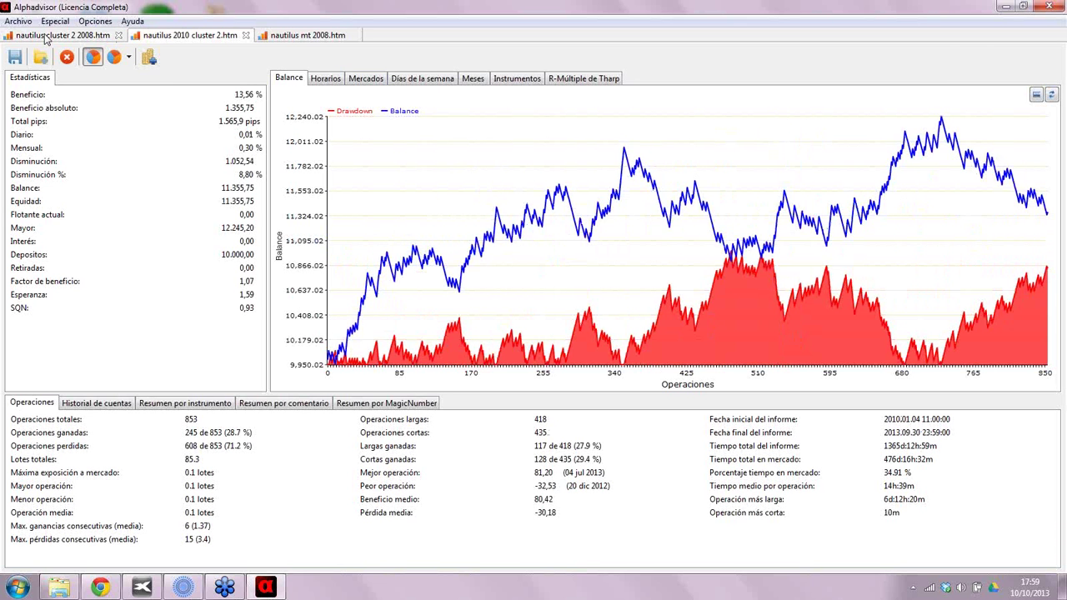
key("ctrl+Page_Up")
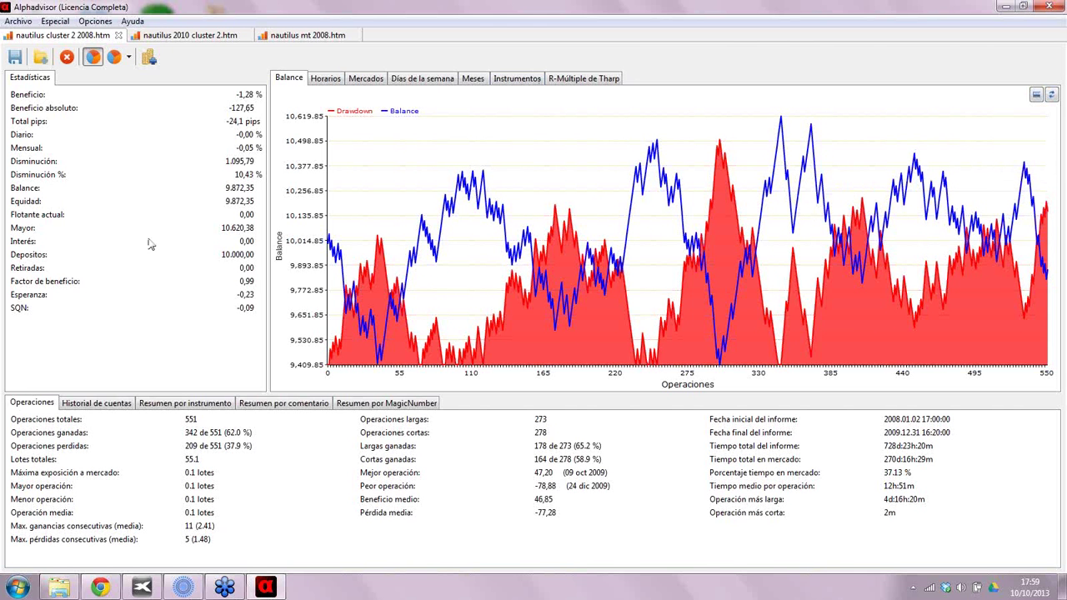
left_click(169, 36)
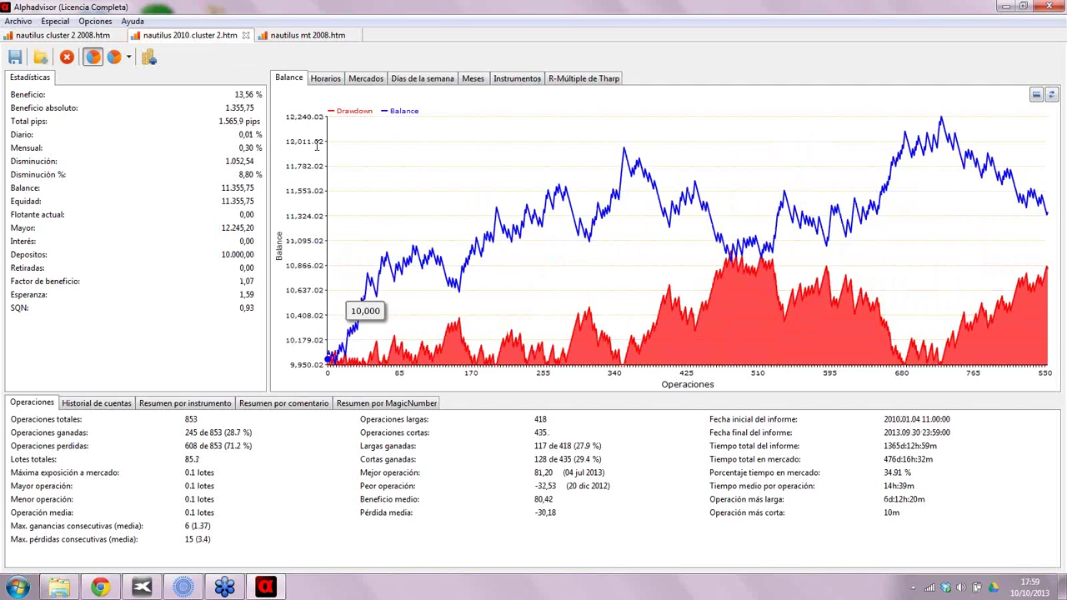